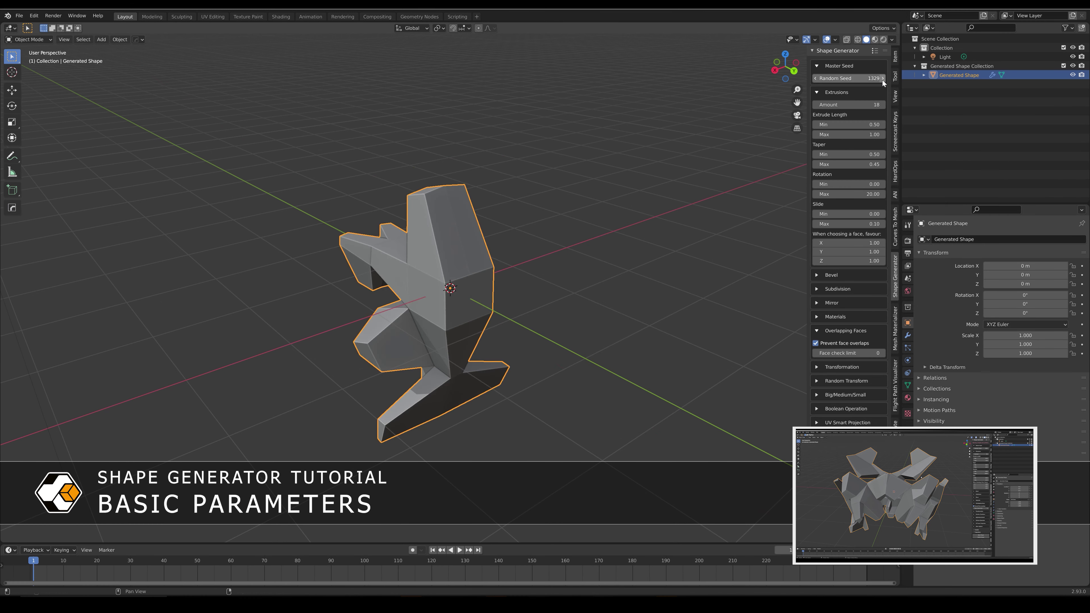
left_click(882, 78)
left_click(882, 79)
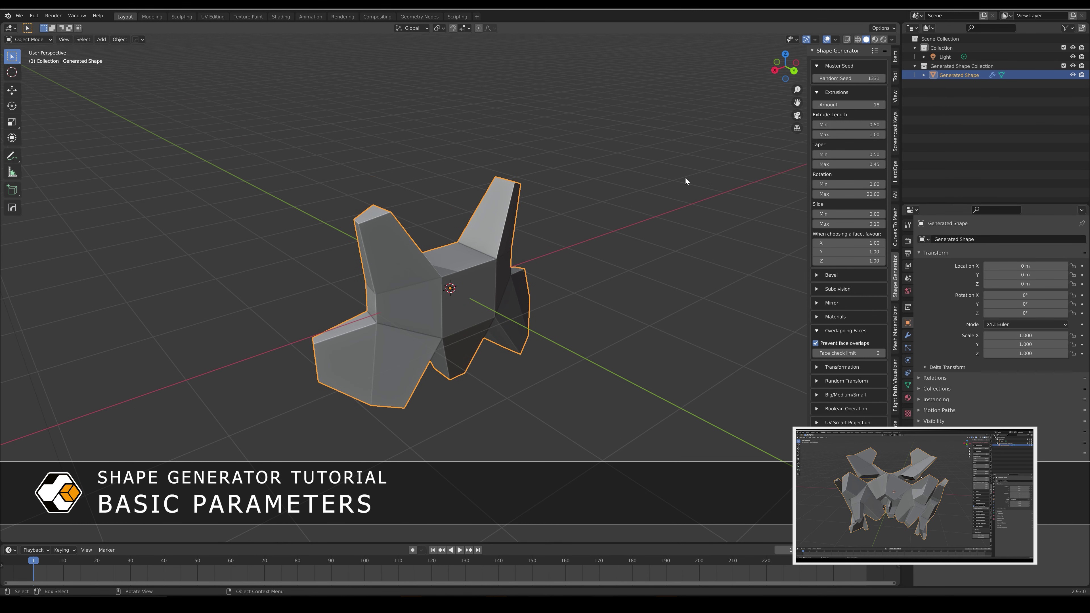
Step: Step the Random Seed twice to regenerate the shape and inspect it
middle_click_drag(587, 174, 751, 171)
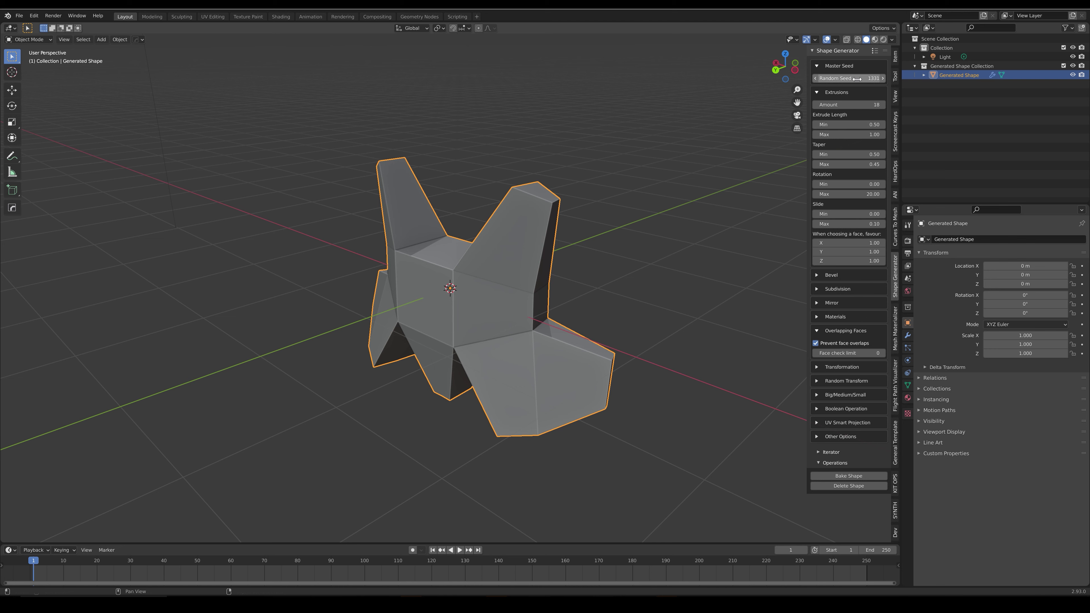
Step: Set Extrusions Amount to 55, then nudge it up to 56
left_click(857, 105)
type("55")
key("Return")
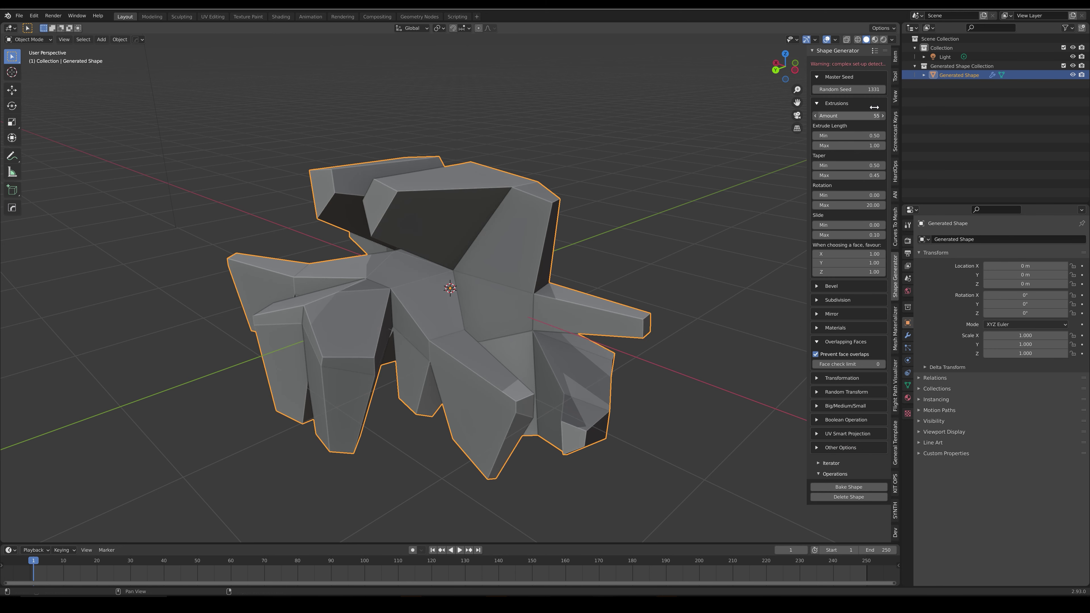
left_click_drag(858, 113, 862, 113)
middle_click_drag(396, 220, 601, 193)
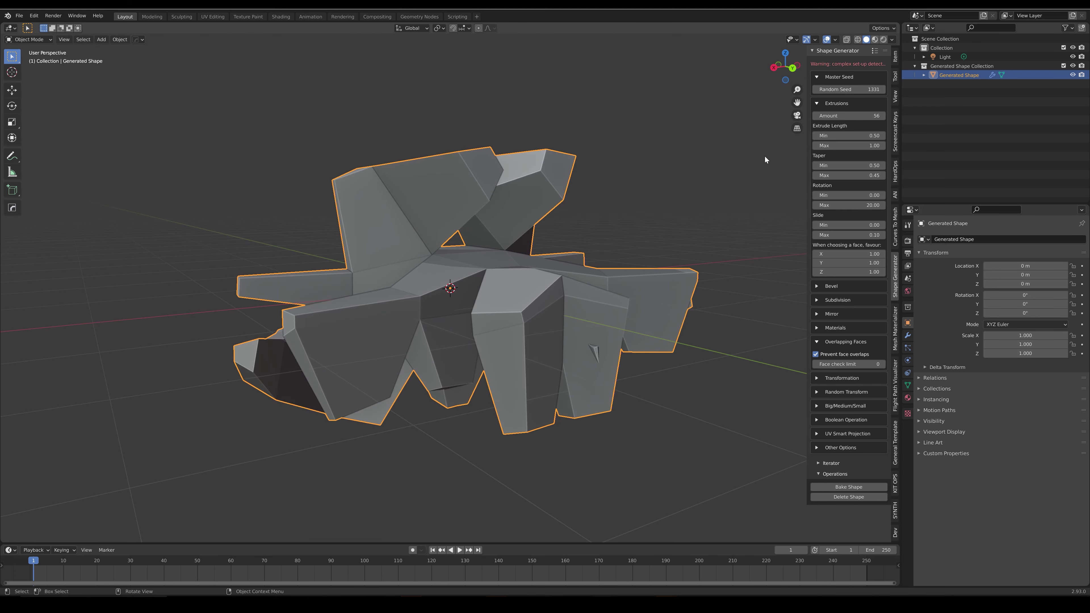
Step: Step the Random Seed to 1333 and view the shape's front
left_click(883, 89)
left_click(883, 90)
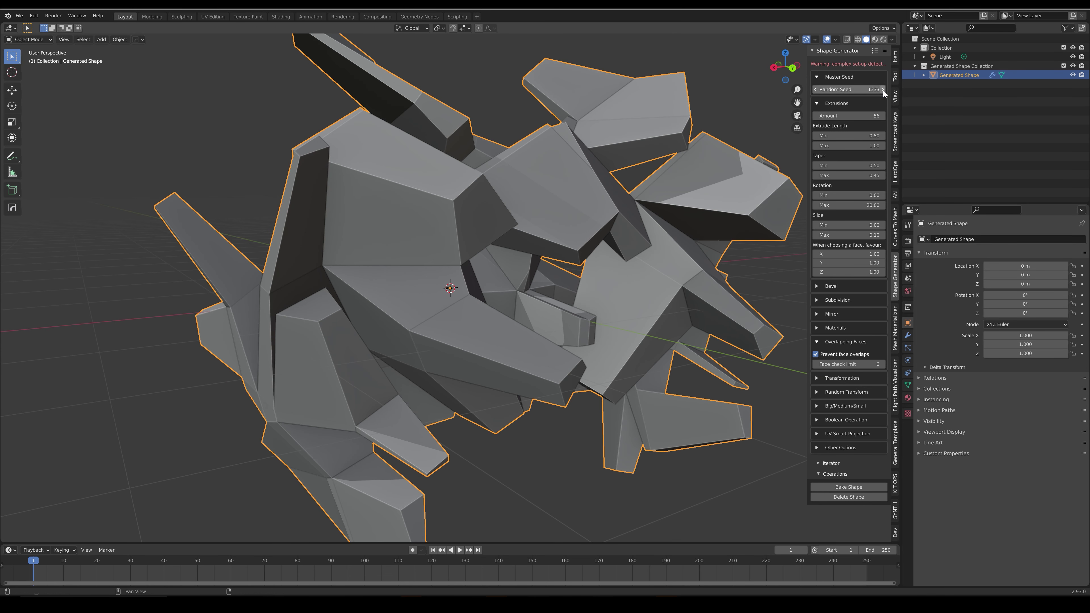
middle_click_drag(536, 193, 581, 218)
scroll(575, 224, "down", 3)
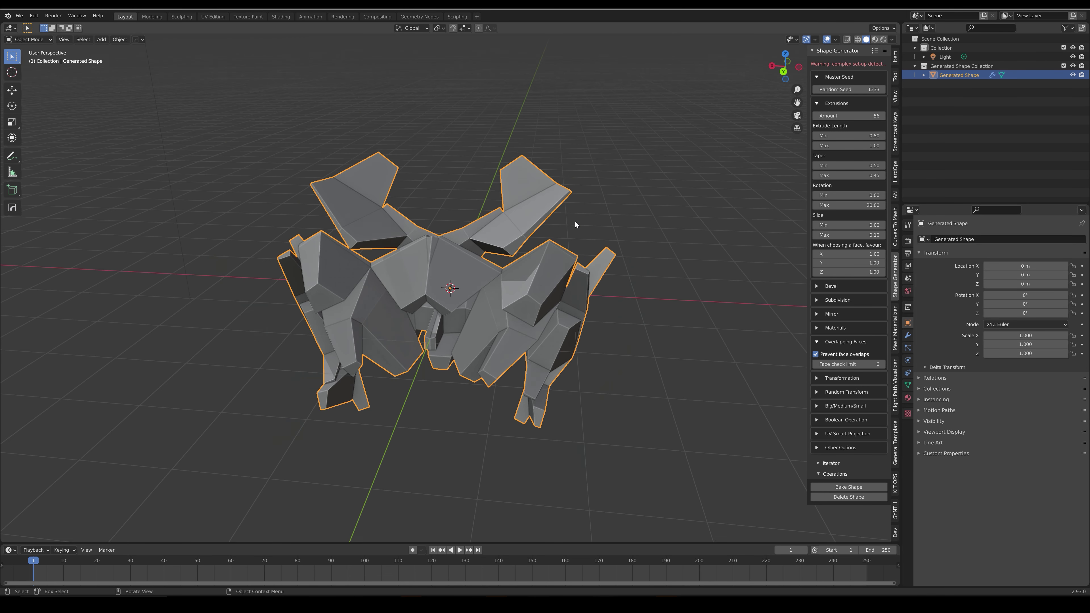
Step: Enable Subdivision Surface in the Subdivision settings to smooth the shape
left_click(818, 299)
left_click(815, 312)
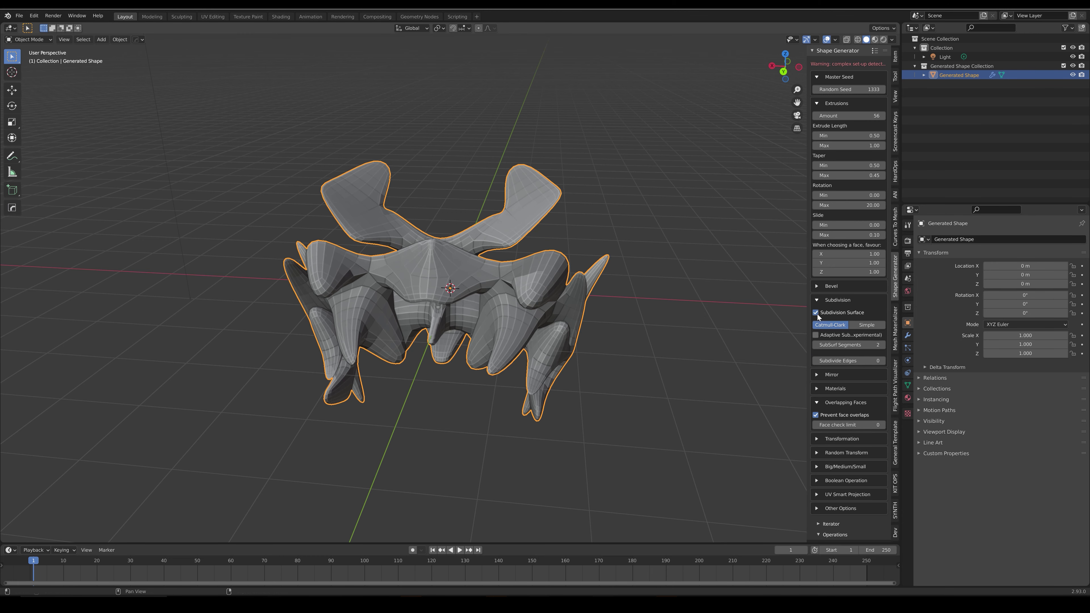
middle_click_drag(536, 275, 536, 333)
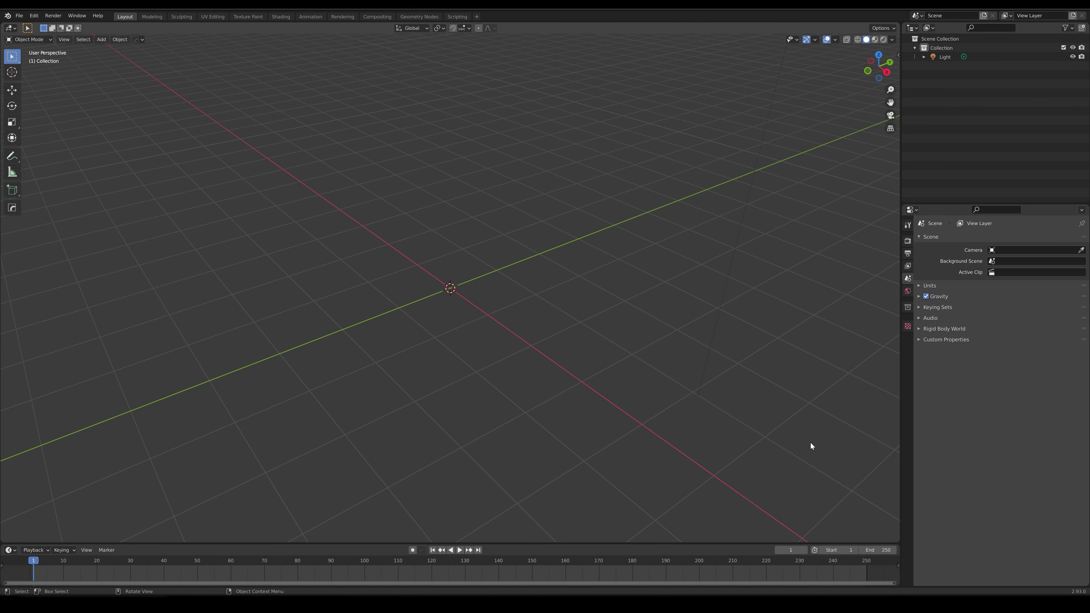
Step: Add a Shape Generator object from the Shift+A Mesh submenu
left_click(104, 39)
mouse_move(115, 50)
key("shift+a")
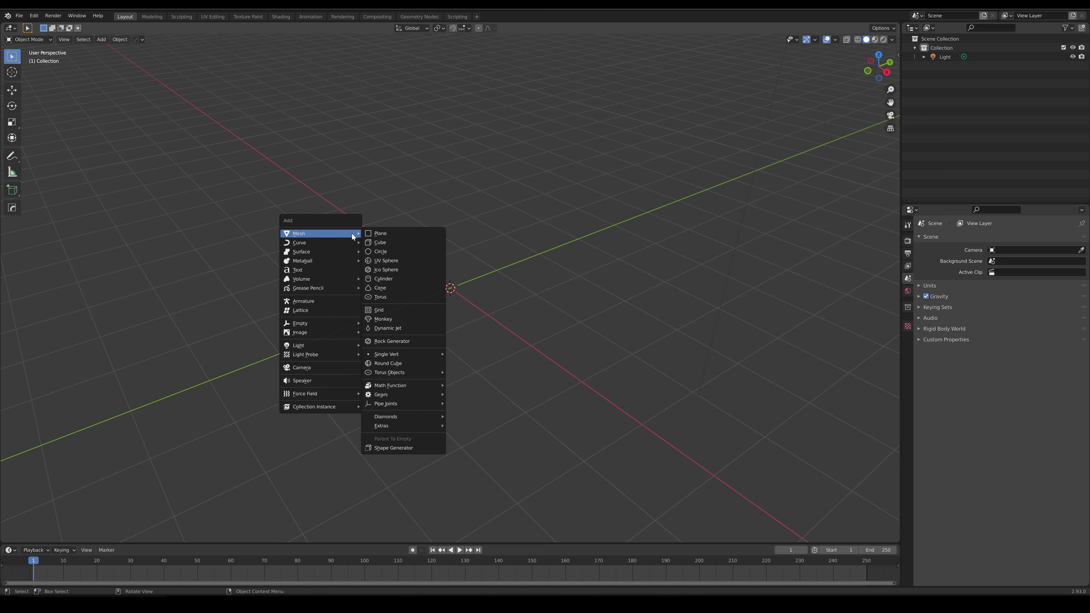
left_click(412, 449)
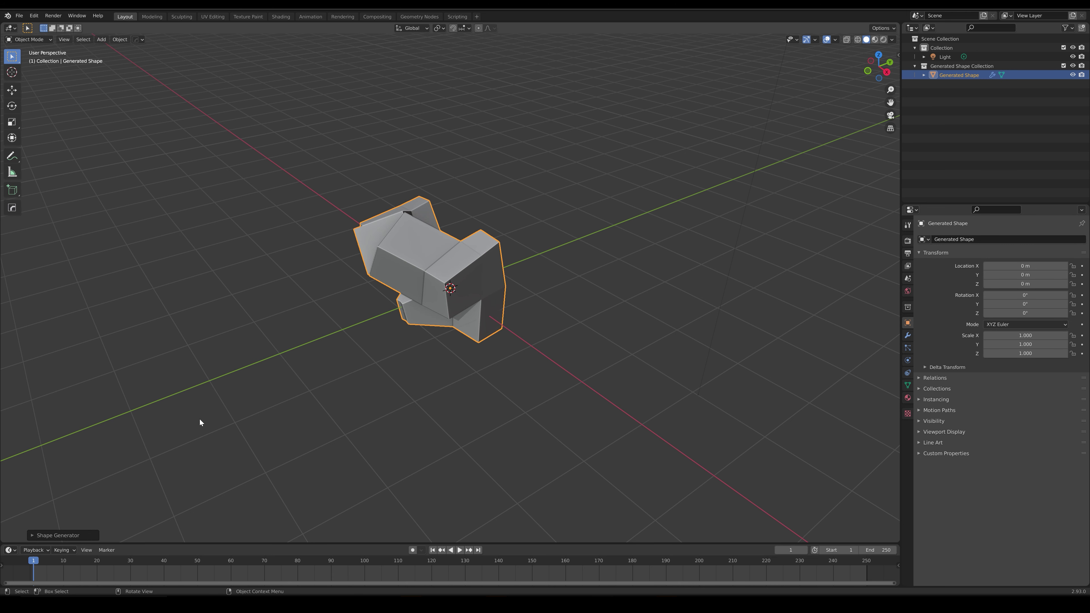
Step: Expand then close the Shape Generator redo panel, and open the viewport sidebar
left_click(31, 535)
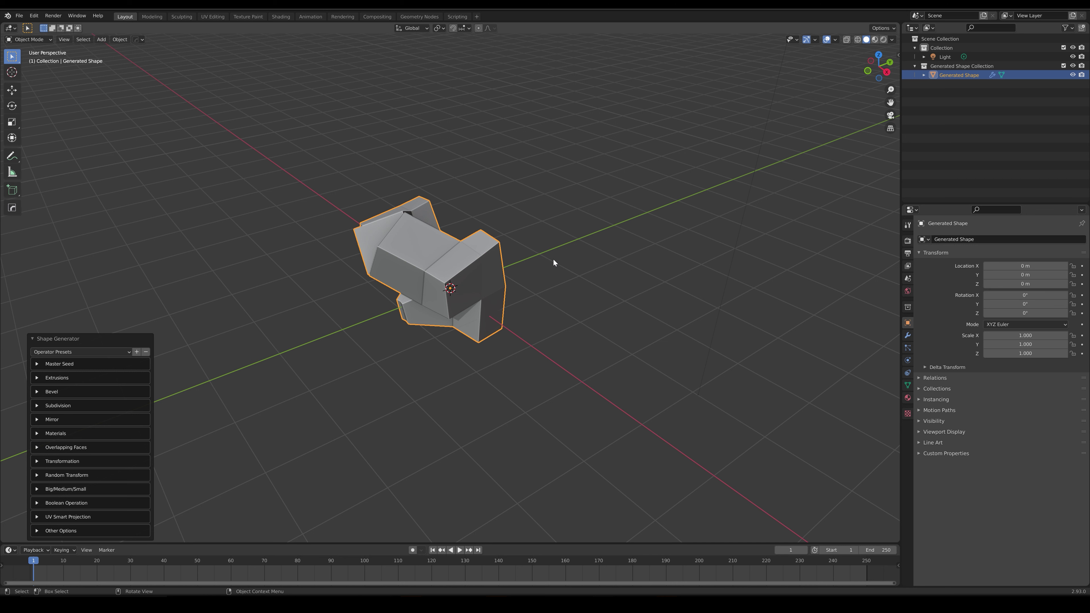
left_click(468, 266)
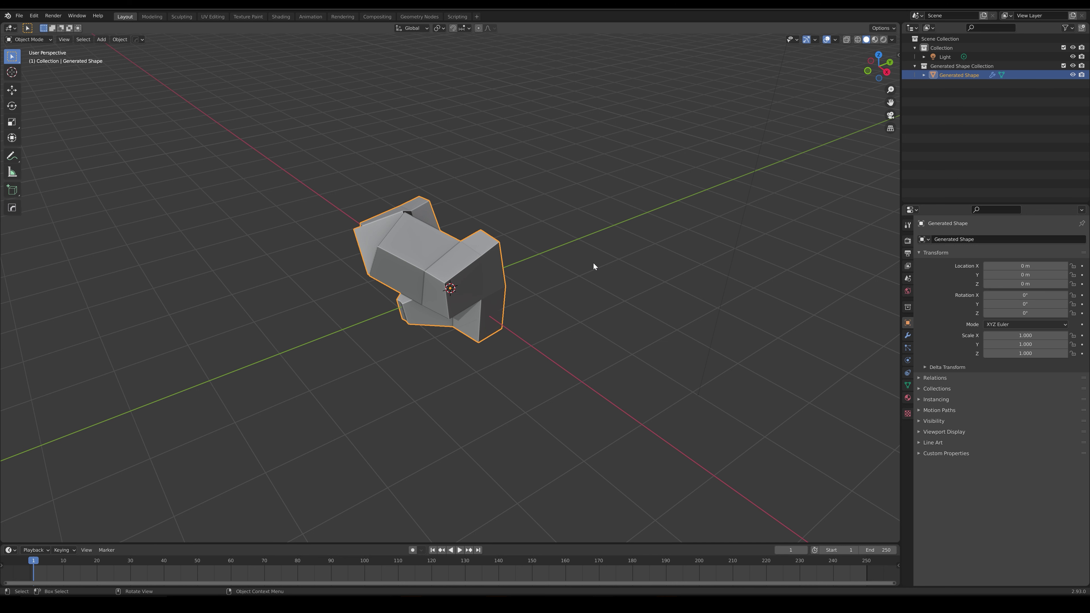
key("n")
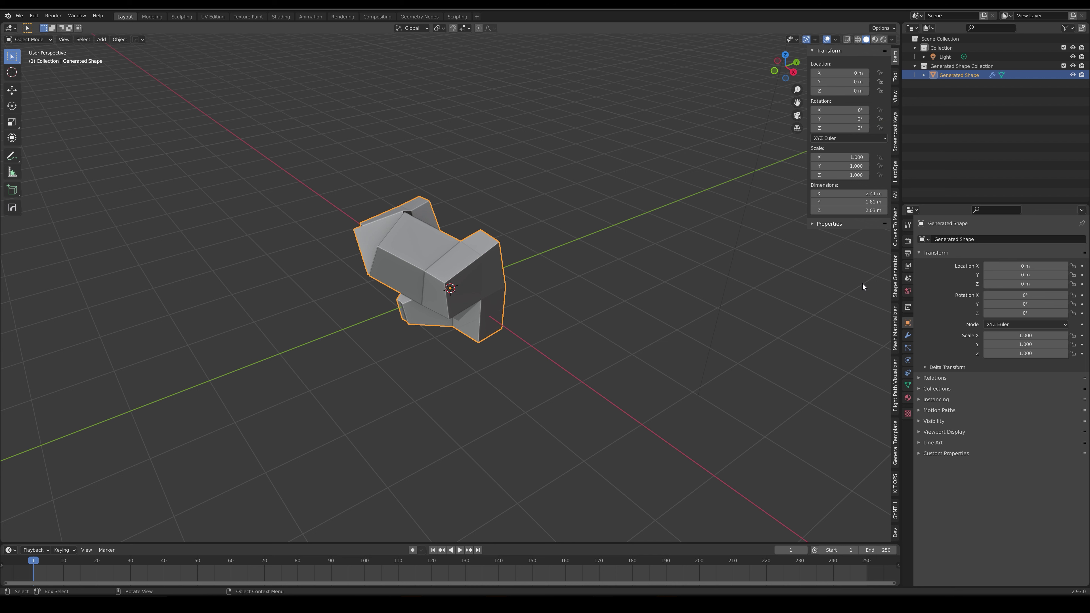
left_click(895, 283)
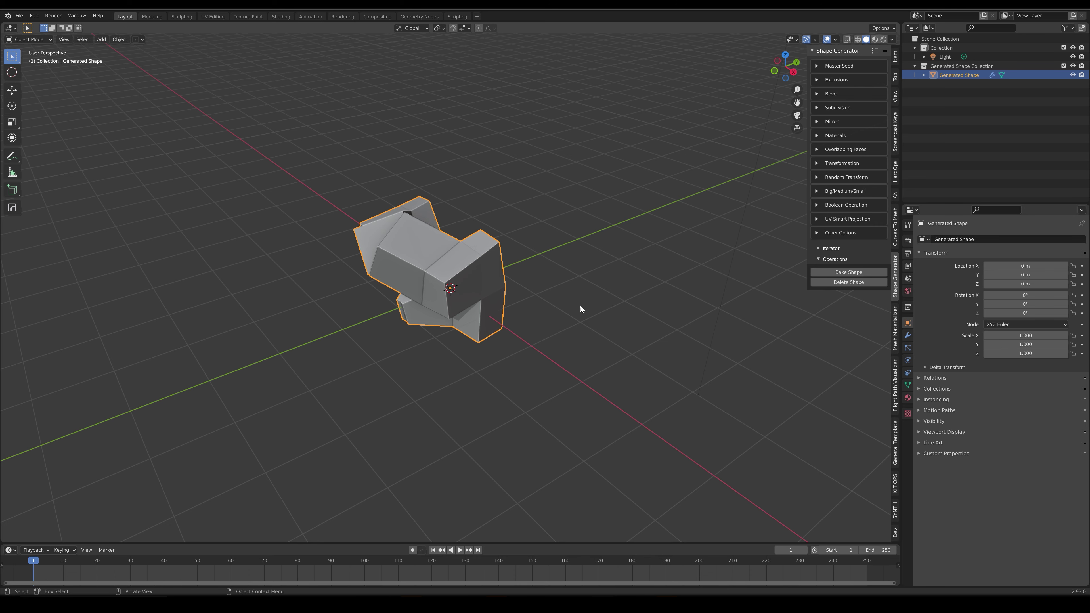
scroll(431, 300, "up", 4)
middle_click_drag(431, 301, 409, 281)
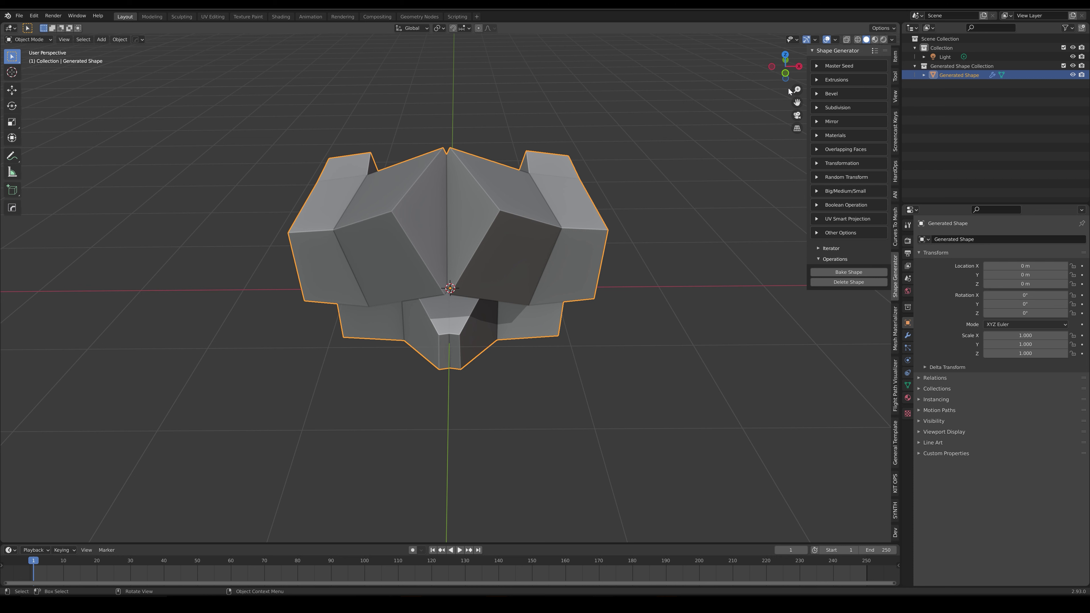
Step: Lower Extrusions Amount to 0 and uncheck Mirror X, leaving a plain cube
left_click(816, 81)
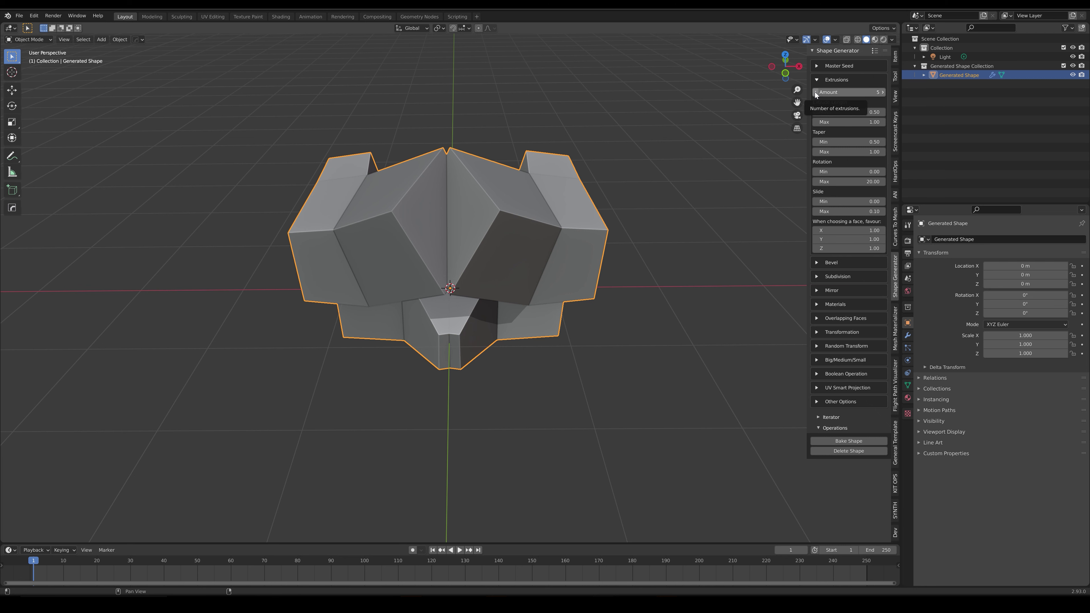
left_click(816, 93)
left_click(816, 92)
left_click(816, 92)
left_click(816, 92)
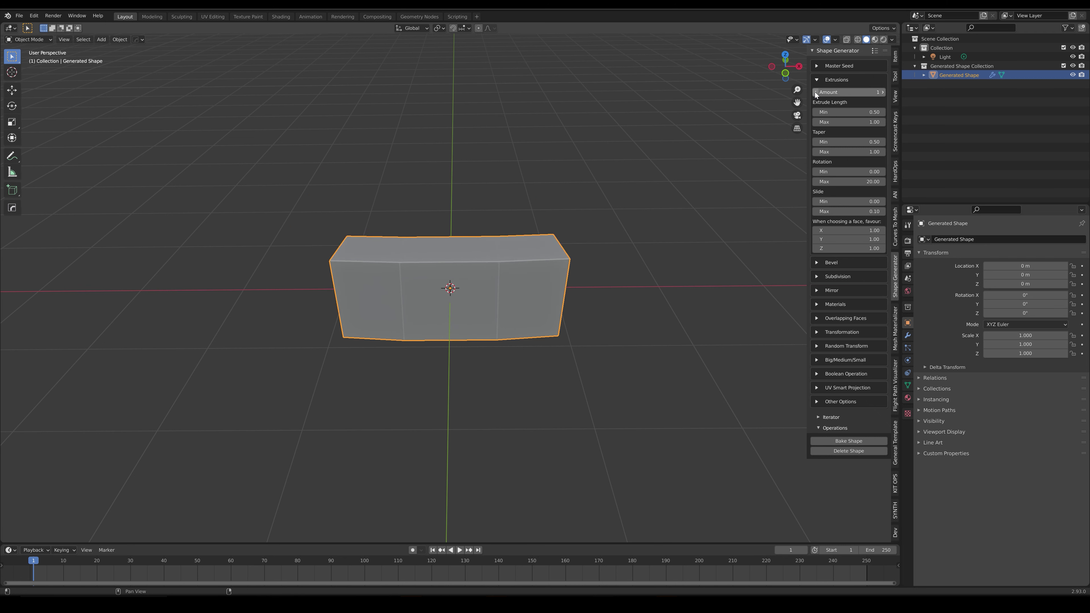
left_click(815, 92)
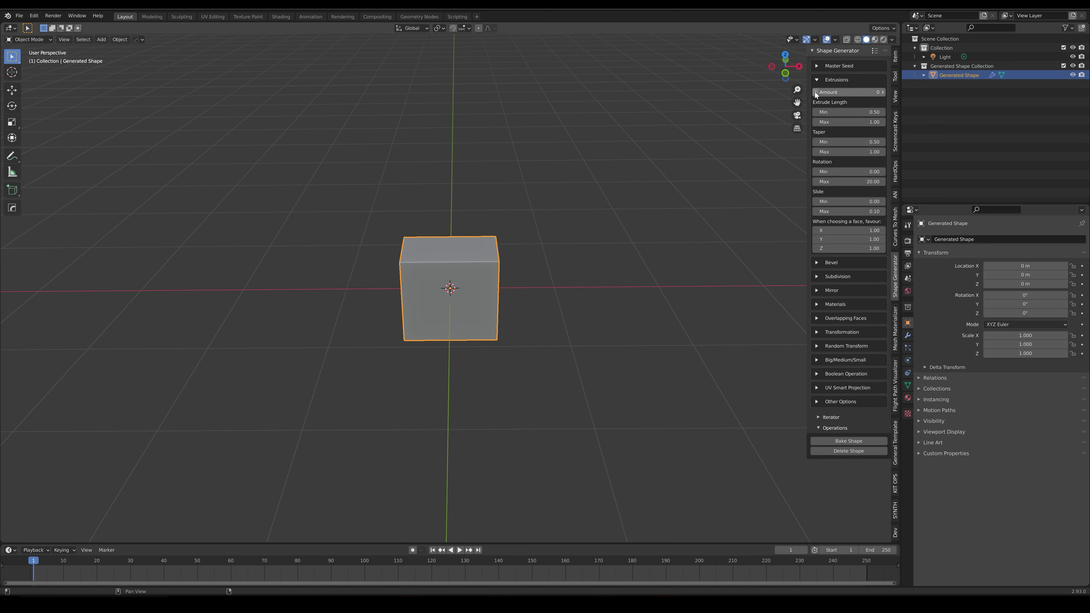
left_click(816, 292)
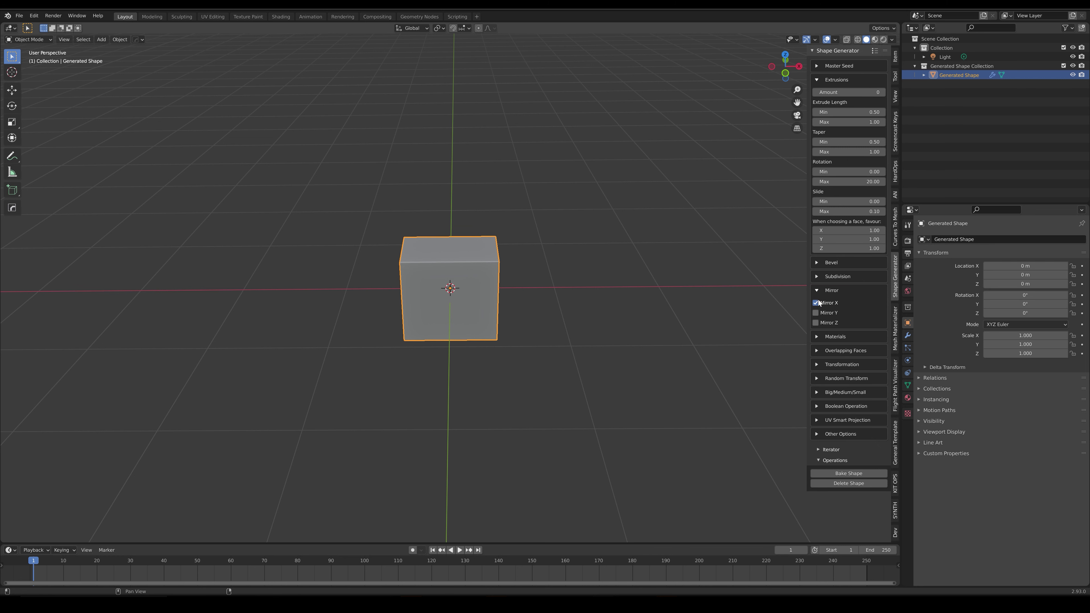
left_click(815, 303)
middle_click_drag(538, 261, 470, 287)
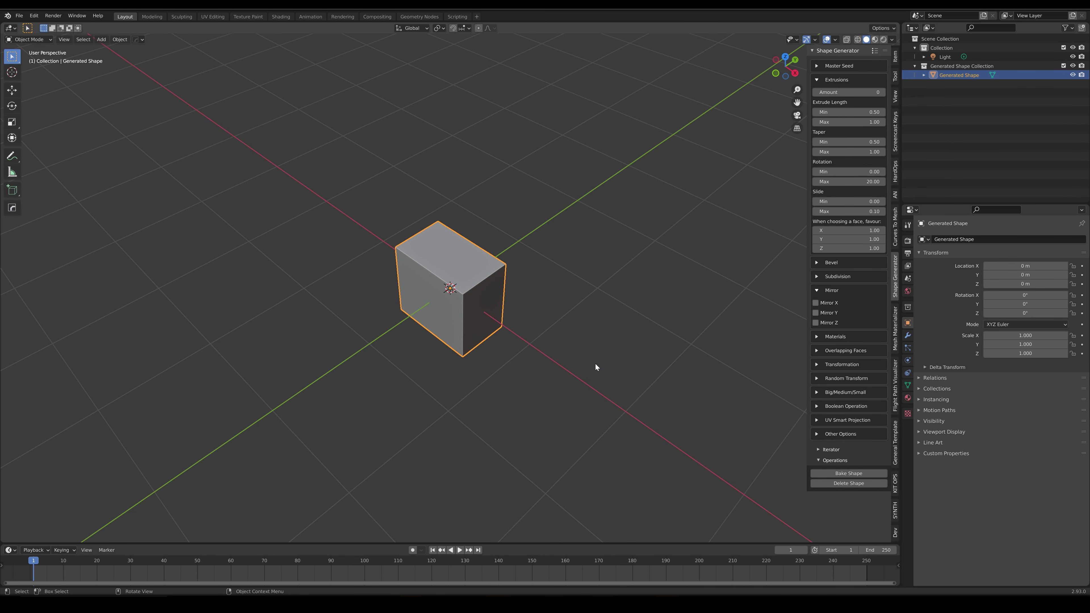
scroll(469, 352, "up", 3)
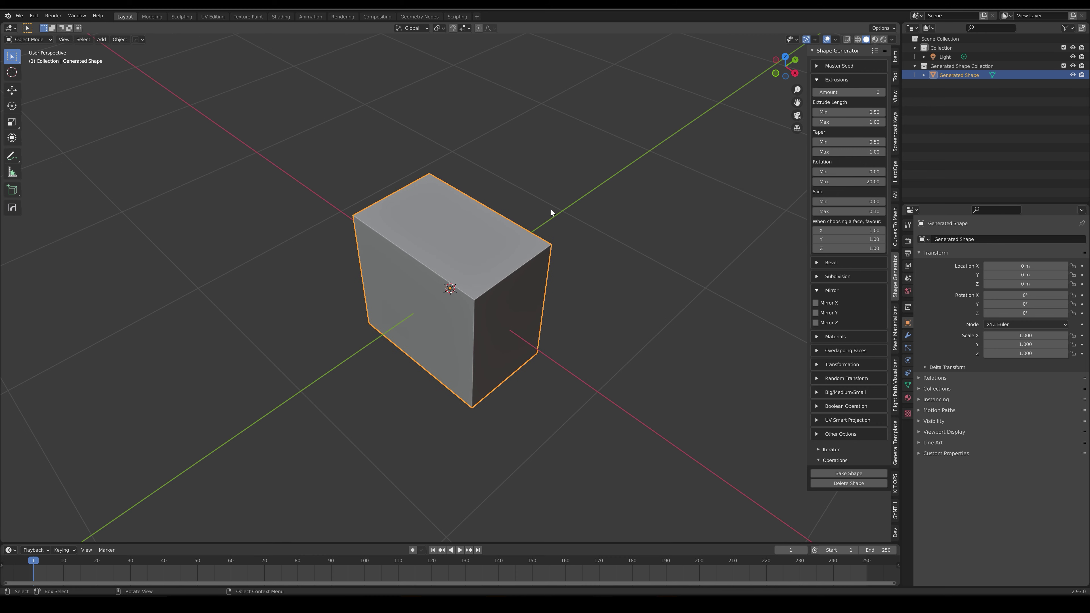
middle_click_drag(420, 353, 651, 363)
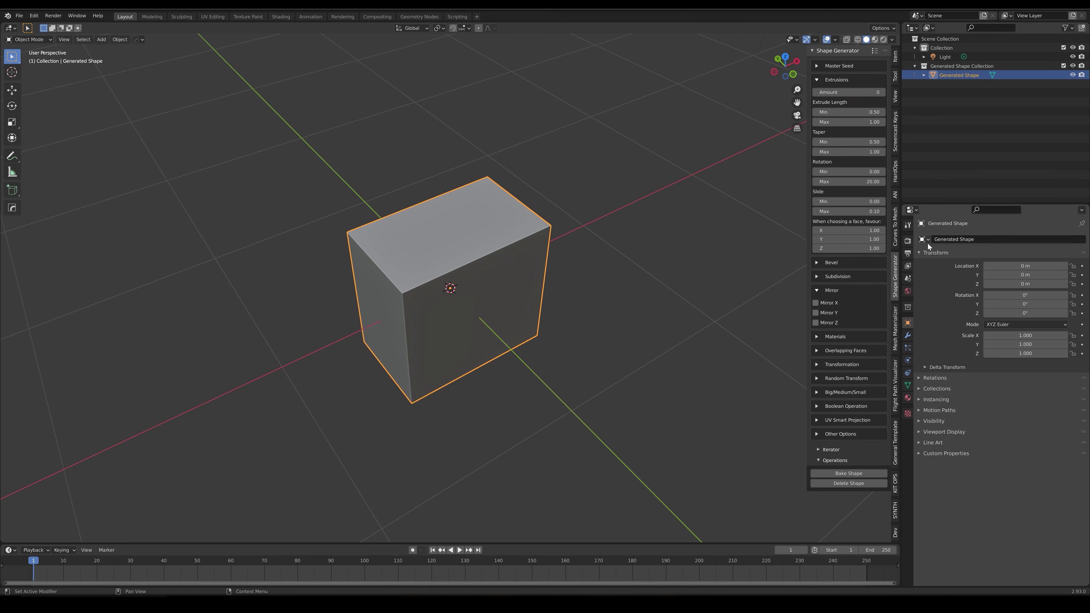
Step: Set Extrusions Amount to 1 and orbit around the slightly bent block
left_click(882, 92)
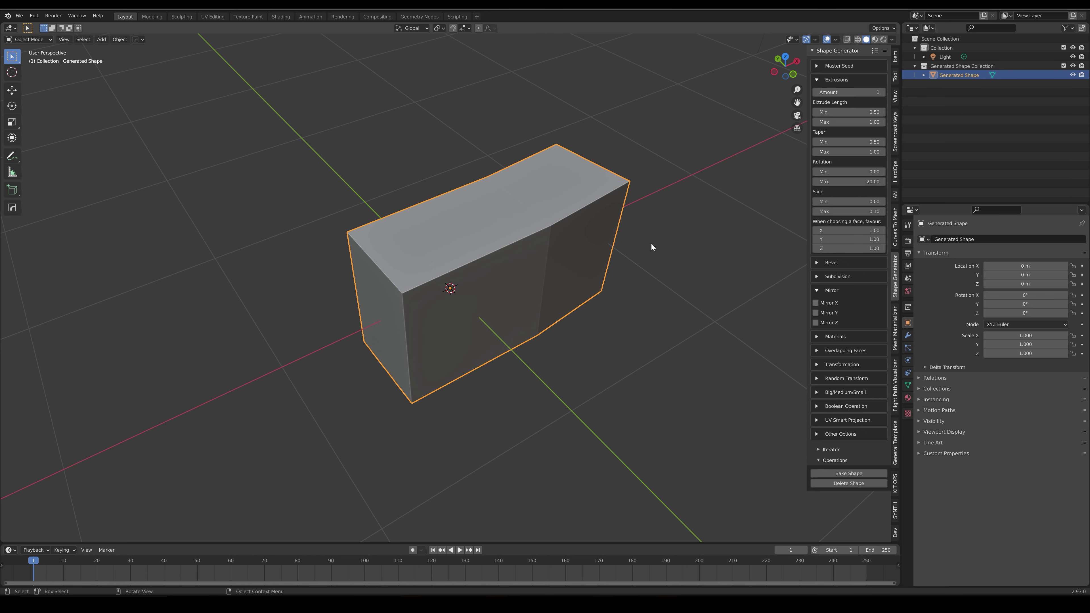
middle_click_drag(645, 244, 524, 266)
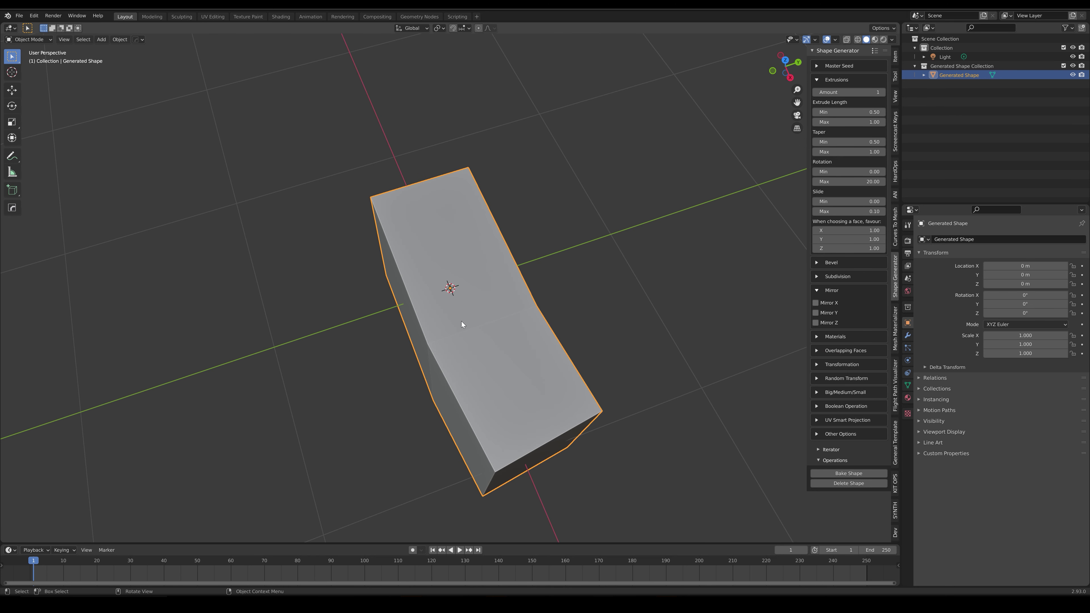
middle_click_drag(575, 418, 753, 422)
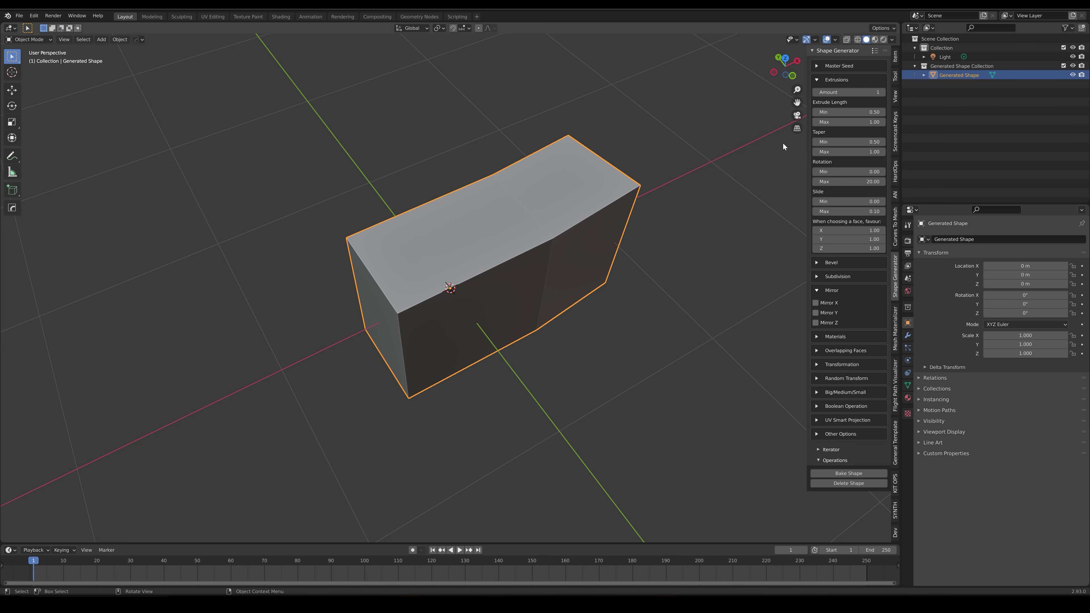
scroll(579, 294, "down", 2)
middle_click_drag(579, 294, 552, 305)
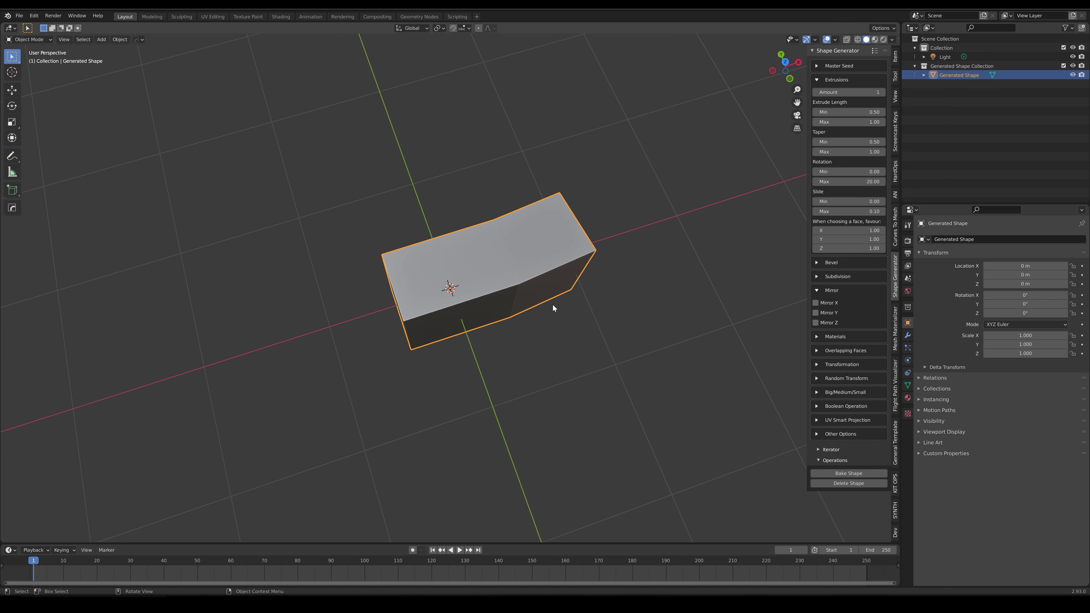
Step: Expand the Master Seed settings and step the Random Seed up to 1003
left_click(817, 64)
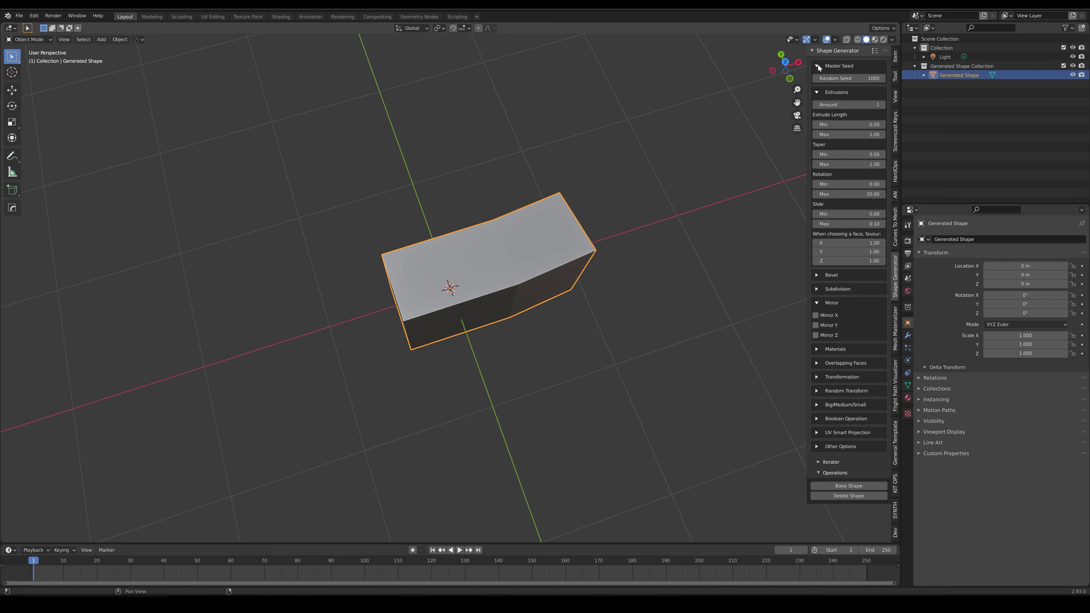
left_click(882, 77)
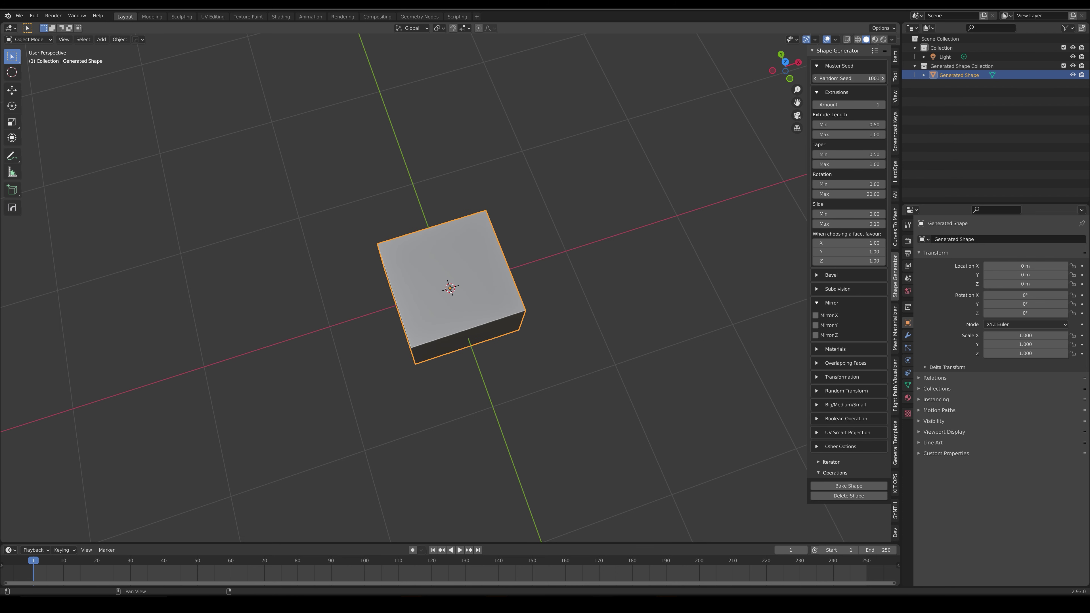
left_click(882, 78)
left_click(882, 78)
middle_click_drag(795, 133, 563, 214)
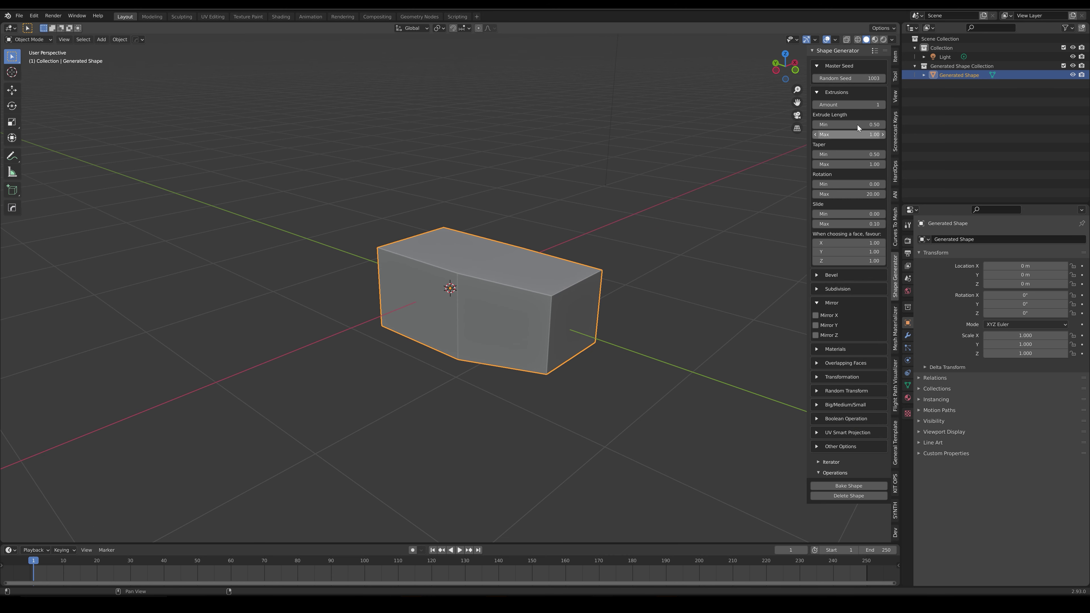
Step: Keep stepping the Random Seed up to 1015 for a long block shape
left_click(883, 78)
left_click(883, 78)
left_click(883, 78)
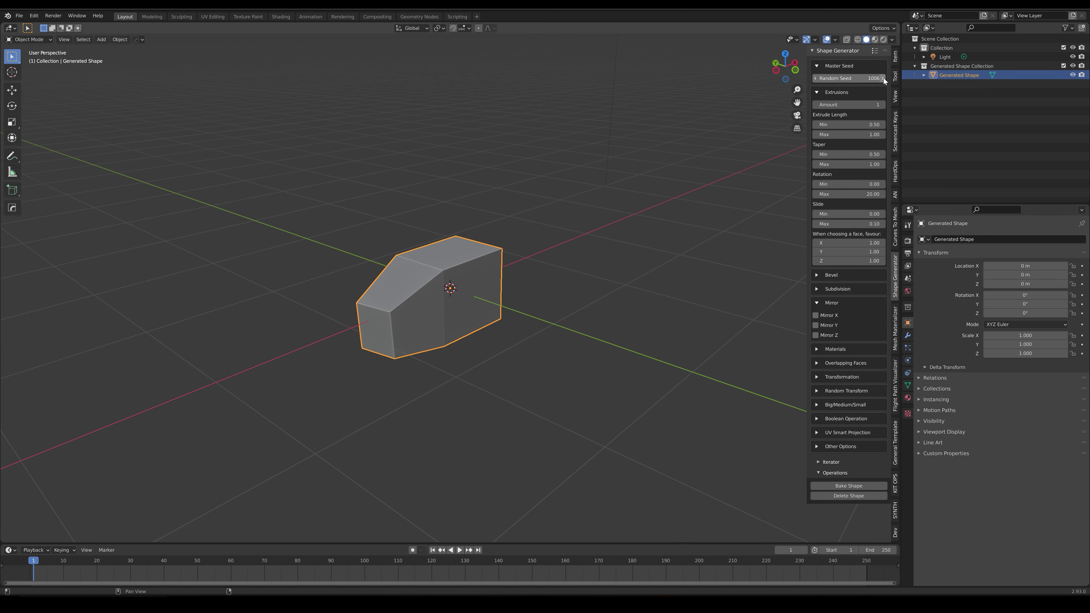
left_click(883, 78)
left_click(883, 78)
left_click(883, 77)
left_click(883, 77)
left_click(883, 78)
left_click(883, 78)
left_click(882, 77)
left_click(883, 78)
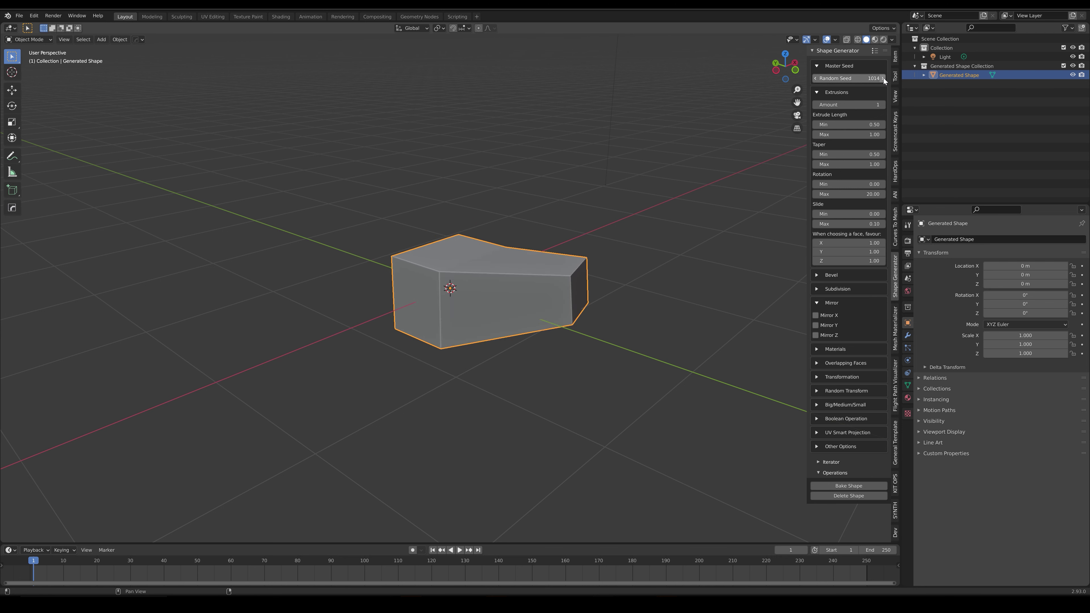
left_click(883, 78)
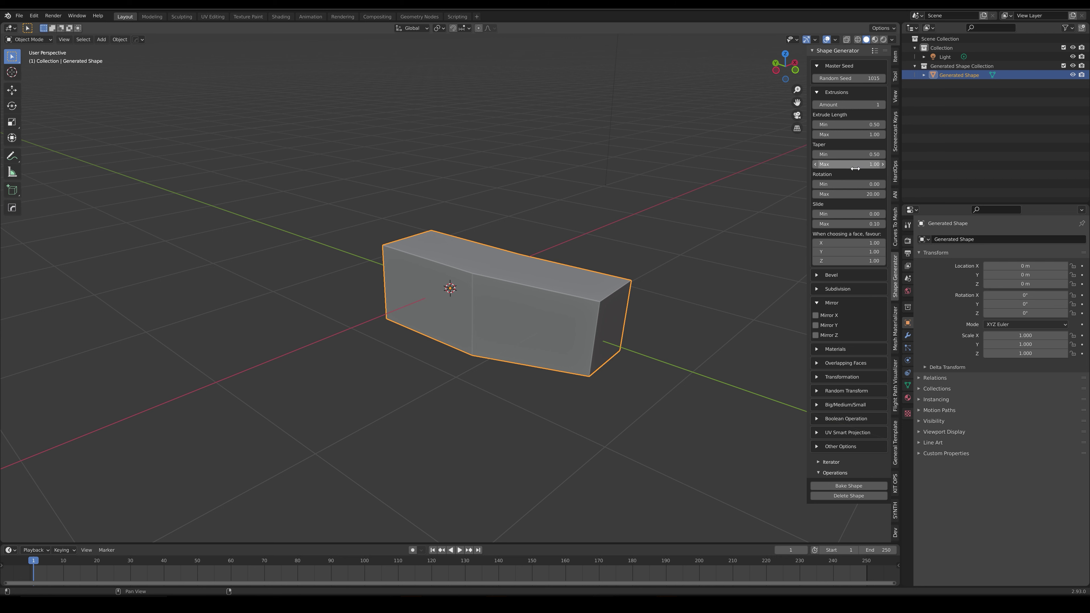
Step: Drag Taper Max down to 0.44 and begin editing Rotation Max
left_click_drag(855, 168, 864, 199)
left_click(862, 199)
Step: Confirm the Rotation Max entry and raise Extrusions Amount to 8
type("1")
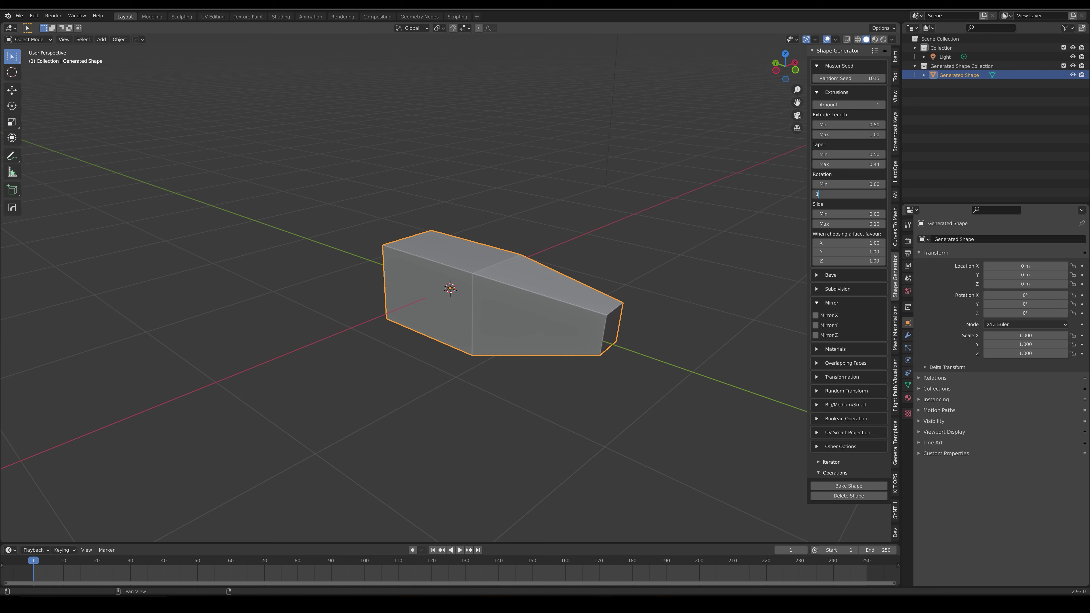
key("Return")
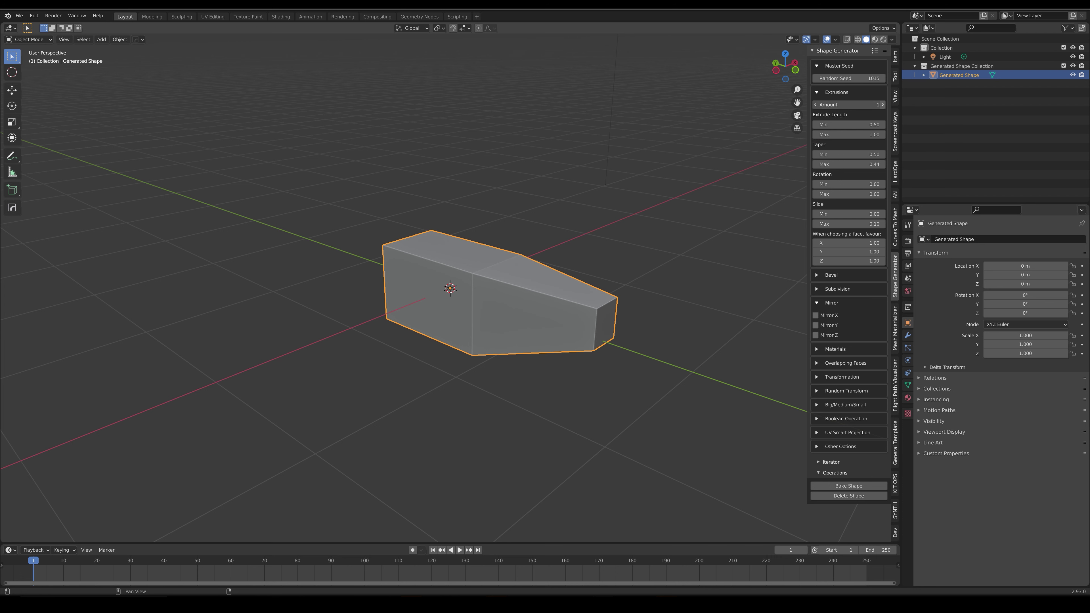
left_click(882, 105)
left_click(882, 105)
left_click(884, 105)
left_click(885, 104)
left_click(884, 104)
left_click(885, 105)
left_click(884, 104)
middle_click_drag(638, 182, 571, 214)
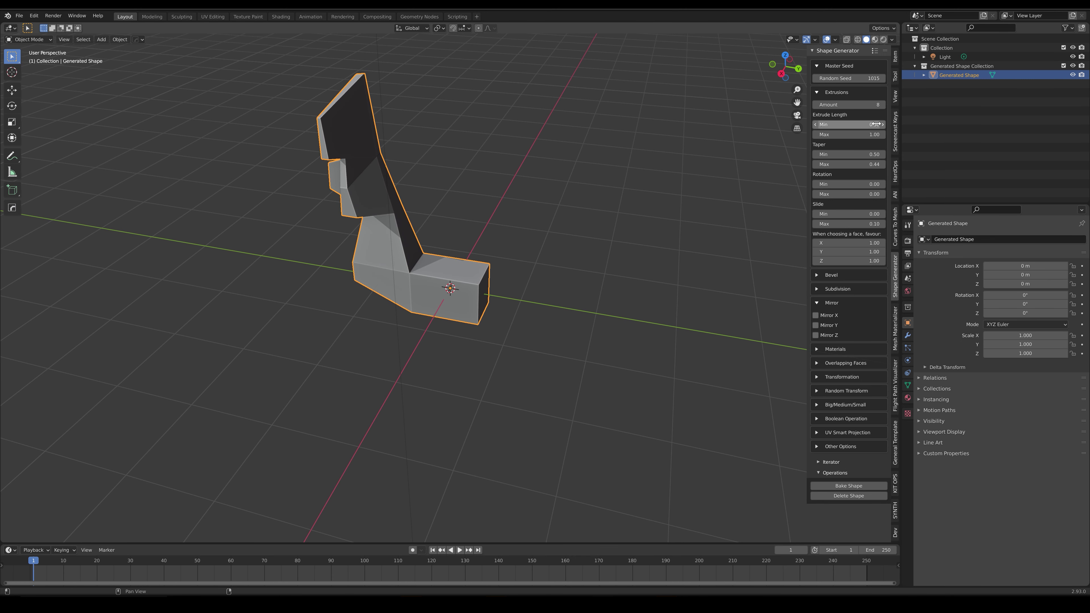
Step: Step the Random Seed up to 1023
left_click(883, 78)
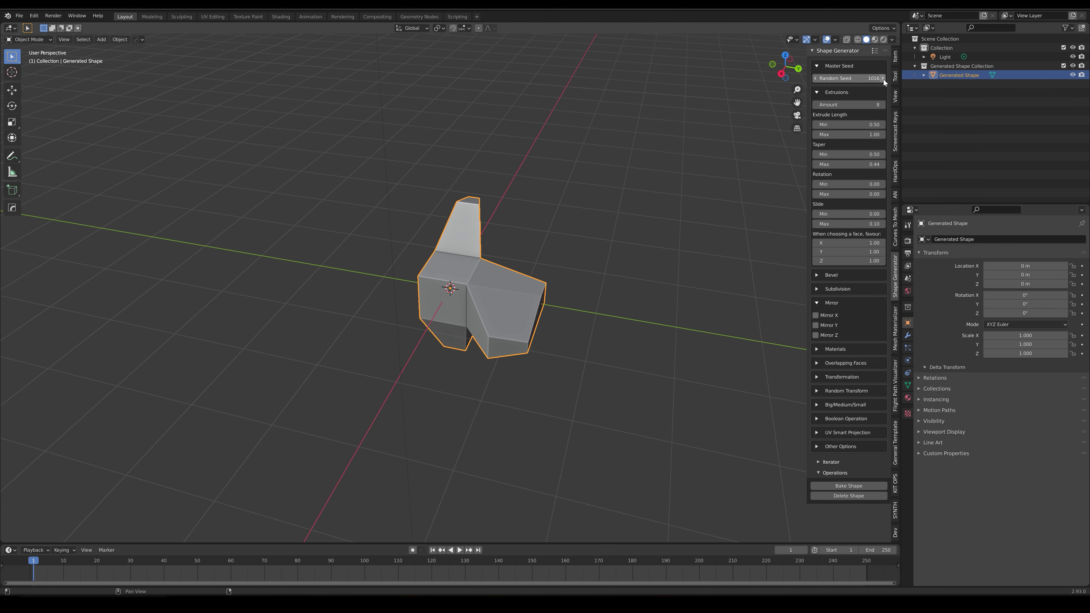
left_click(883, 78)
left_click(882, 78)
left_click(883, 78)
left_click(883, 78)
left_click(883, 78)
left_click(882, 78)
left_click(883, 78)
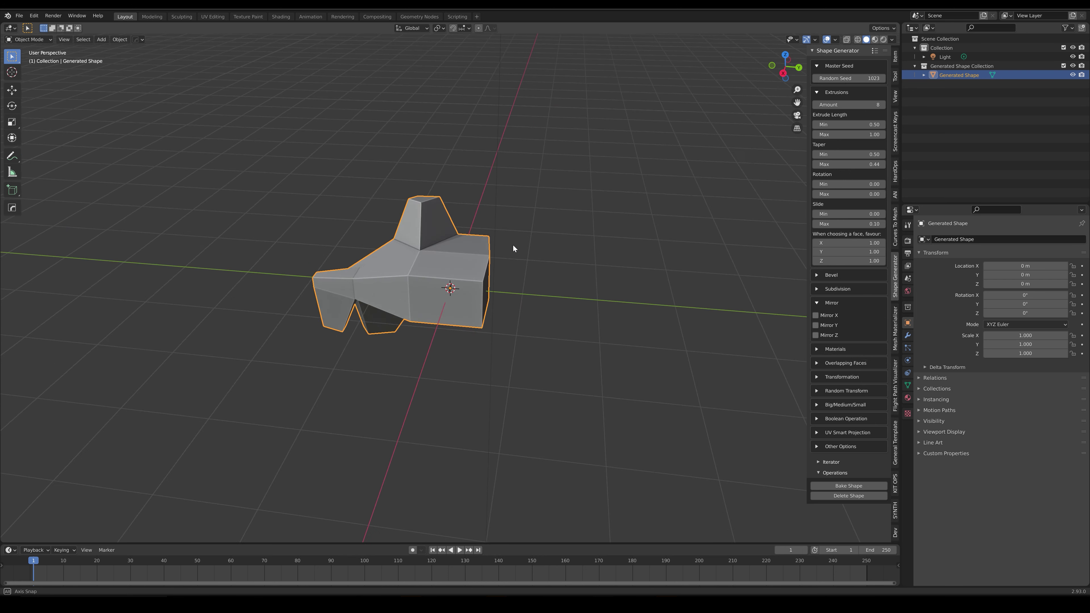
Step: Tick Mirror X and step the Random Seed to 1026 for a symmetric shape
middle_click_drag(540, 226, 546, 274)
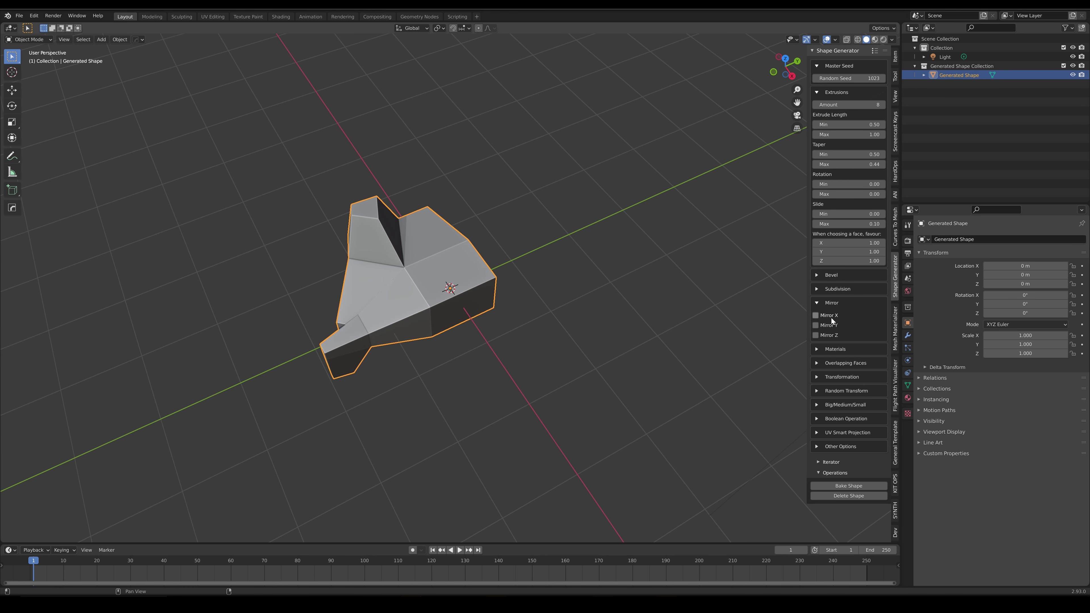
left_click(816, 315)
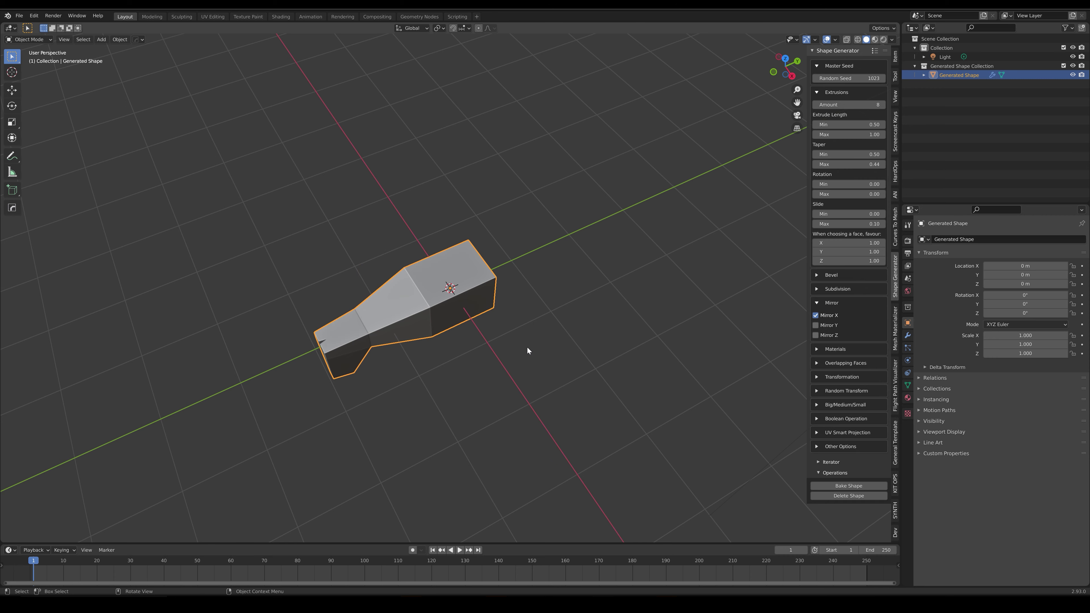
middle_click_drag(509, 342, 635, 275)
left_click(882, 78)
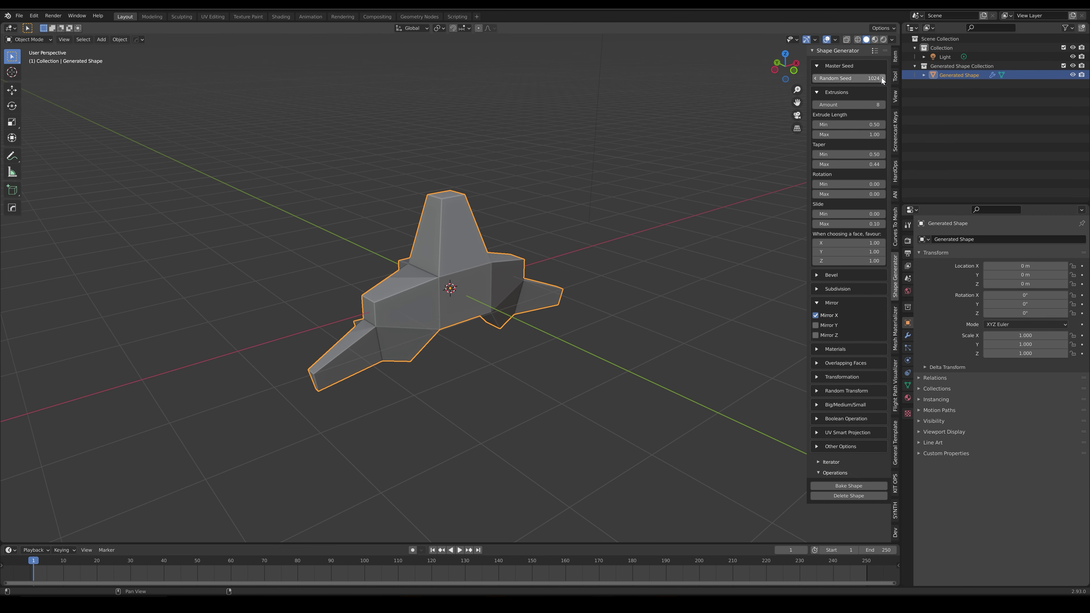
left_click(882, 78)
left_click(882, 78)
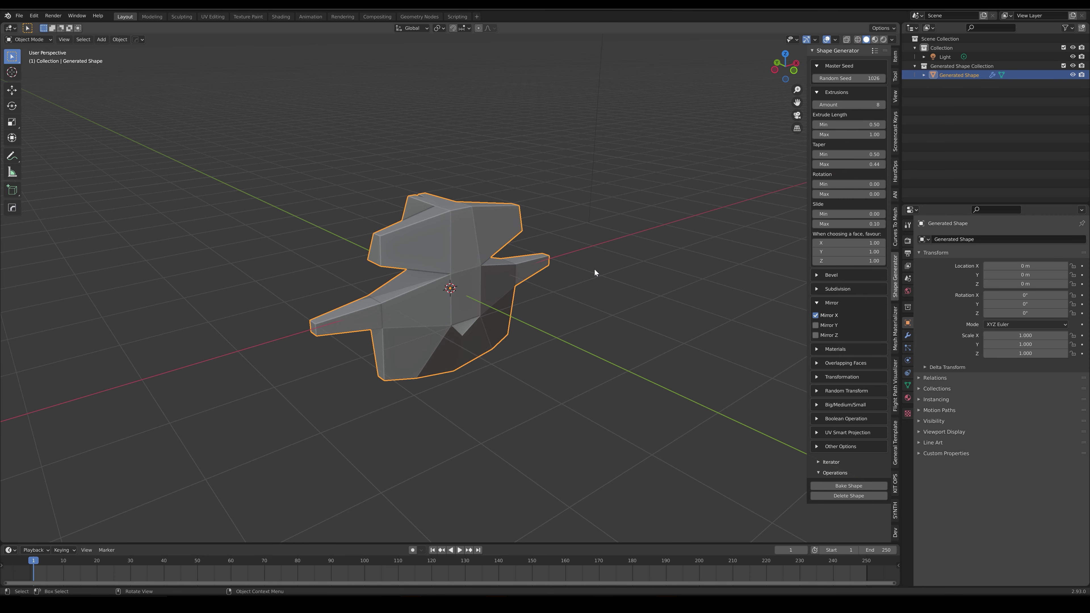
middle_click_drag(582, 263, 398, 284)
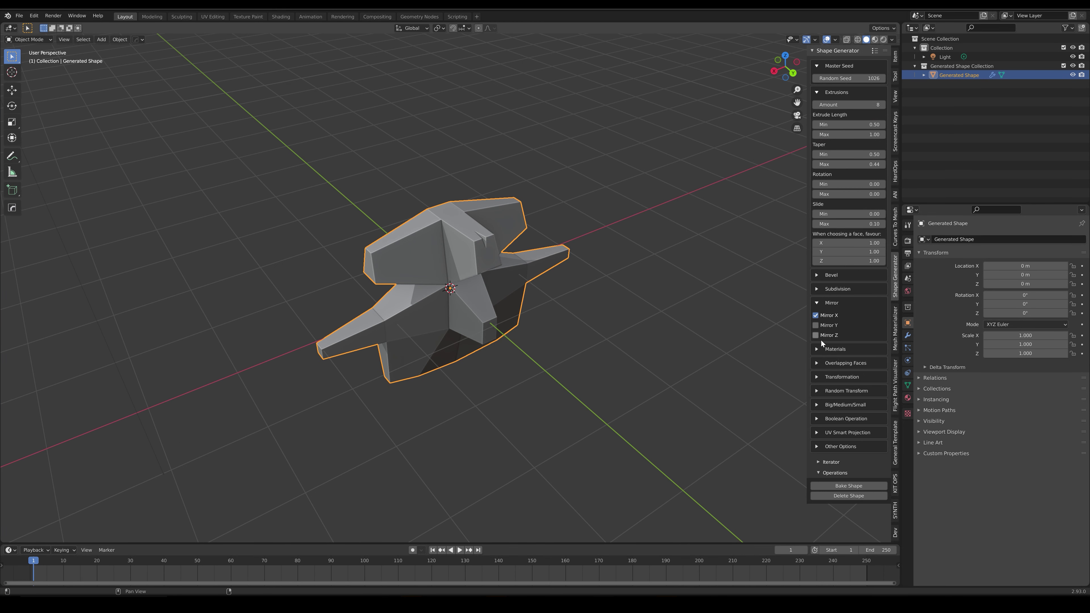
Step: Set the favour Z value to 0.00 under Overlapping Faces, then drag Random Seed to 1096
left_click(818, 365)
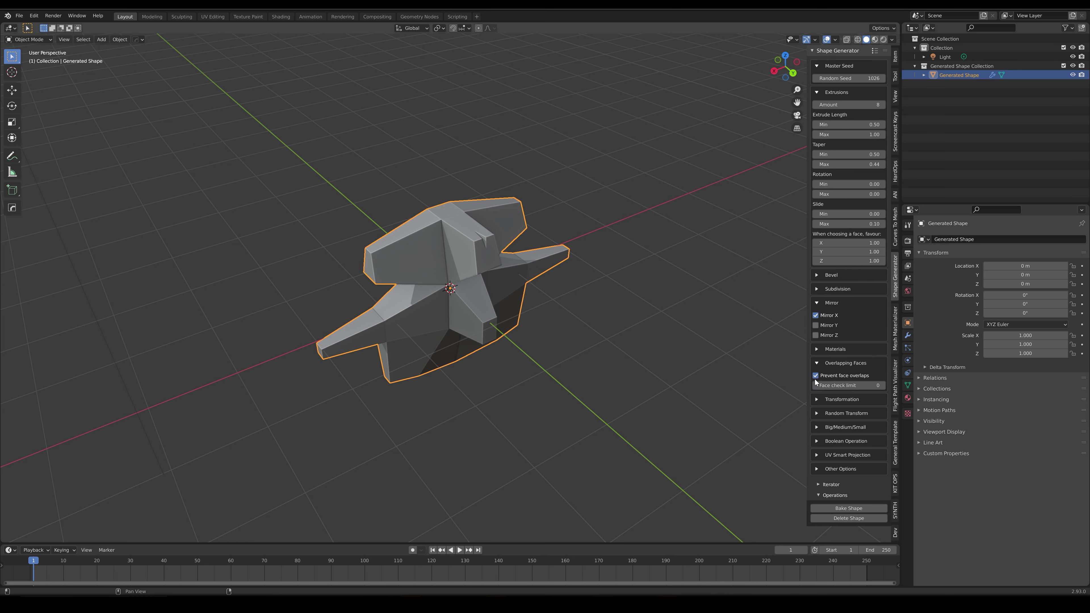
middle_click_drag(625, 398, 420, 299)
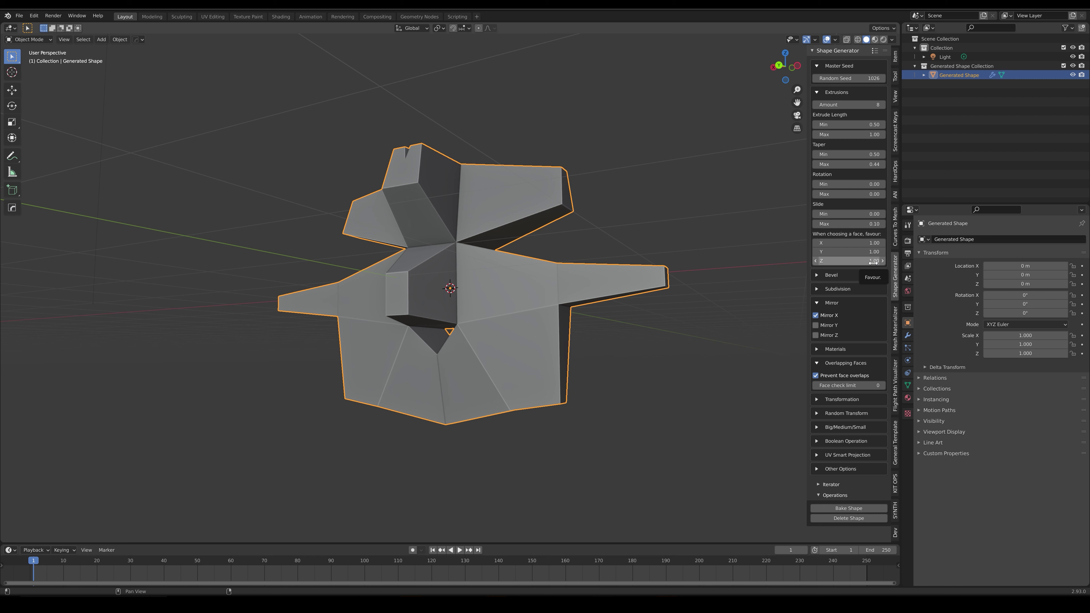
left_click_drag(870, 262, 859, 261)
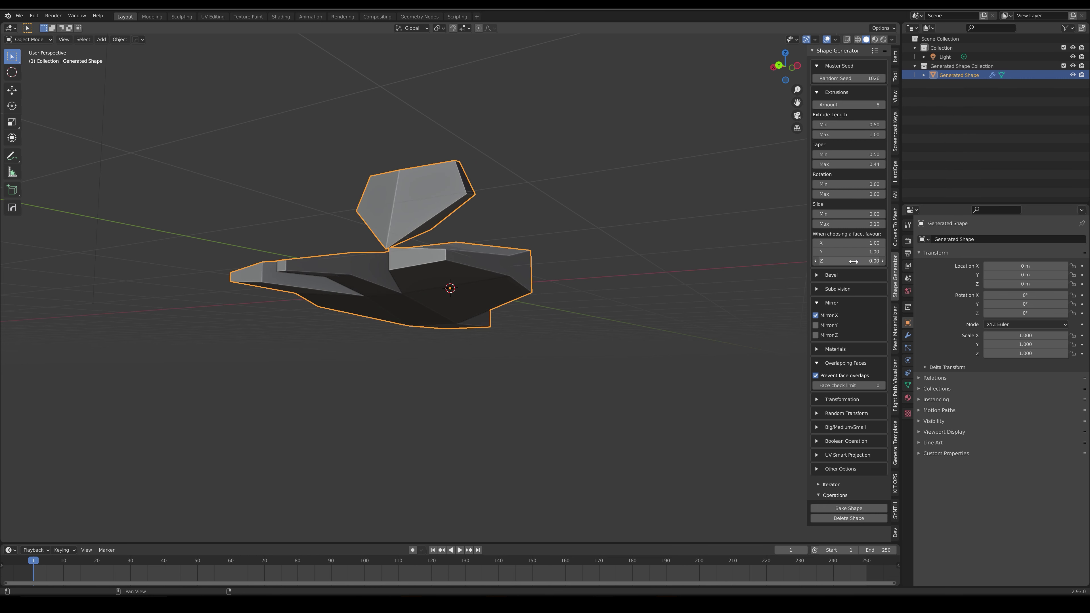
middle_click_drag(708, 279, 536, 301)
left_click(883, 78)
middle_click_drag(647, 199, 485, 320)
left_click_drag(863, 79, 880, 78)
Step: With the random seed at 1096, set the shape's Transformation Scale Y to 3.21
middle_click_drag(464, 302, 511, 279)
left_click(820, 400)
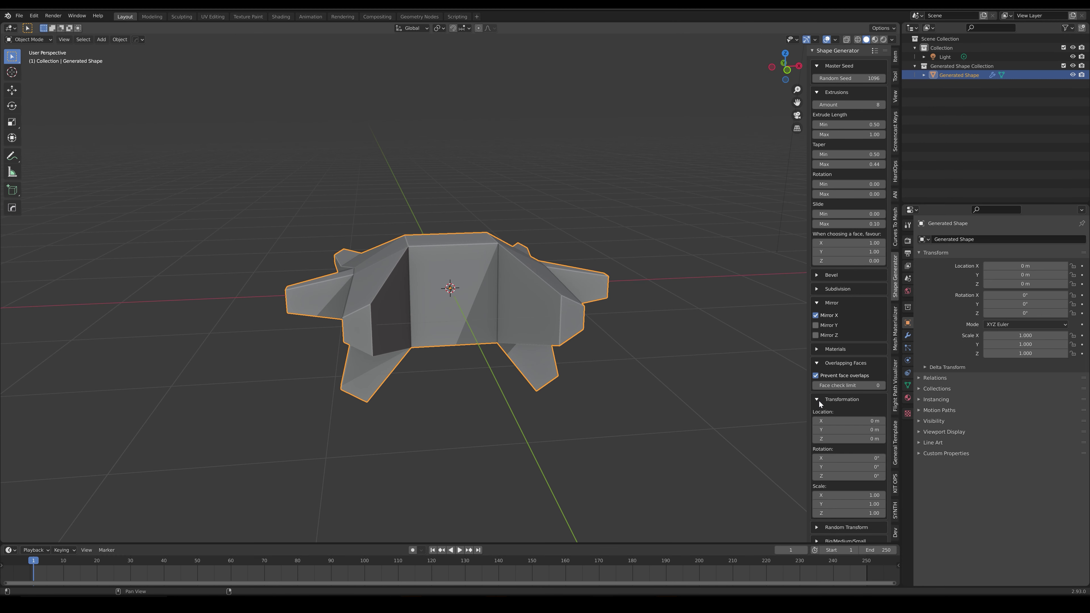
left_click_drag(850, 504, 909, 519)
middle_click_drag(506, 334, 671, 367)
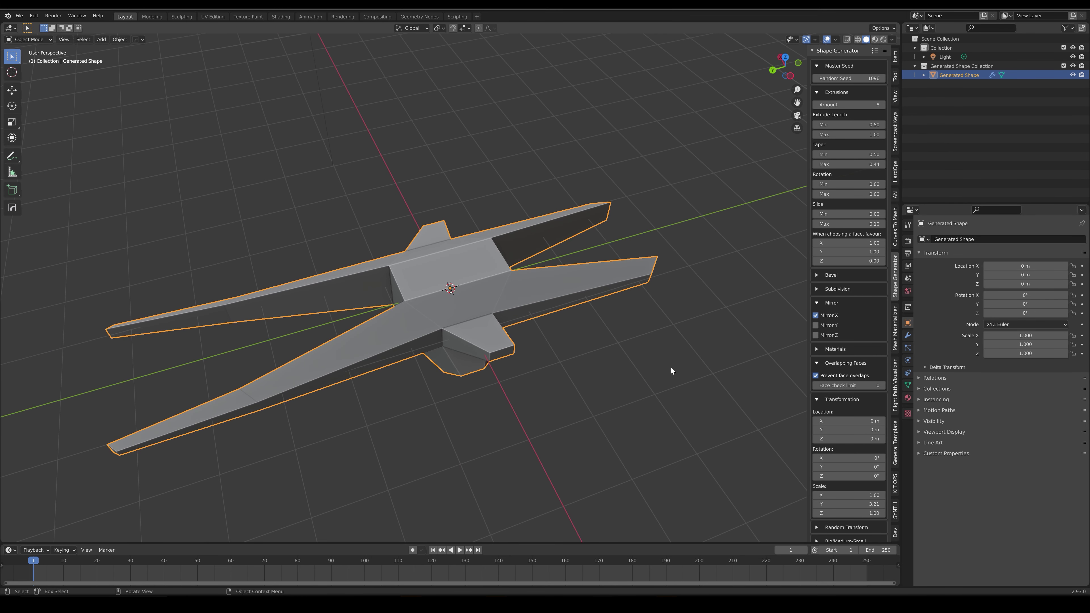
Step: Enable Bevel Edges and raise Bevel Segments to 3, rounding the shape's edges
left_click(817, 276)
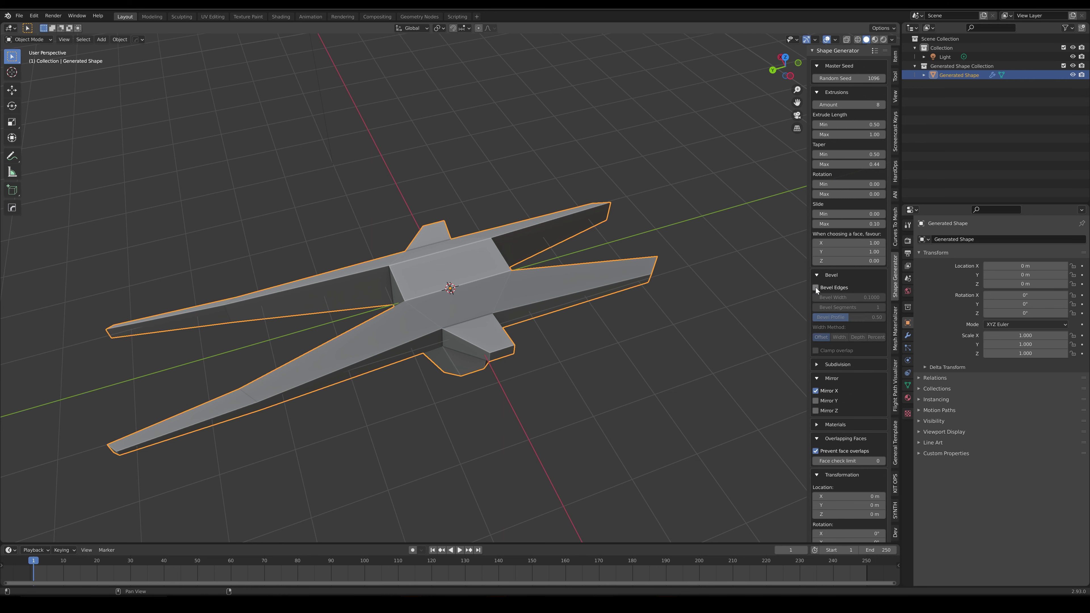
left_click(816, 287)
middle_click_drag(610, 294, 566, 326)
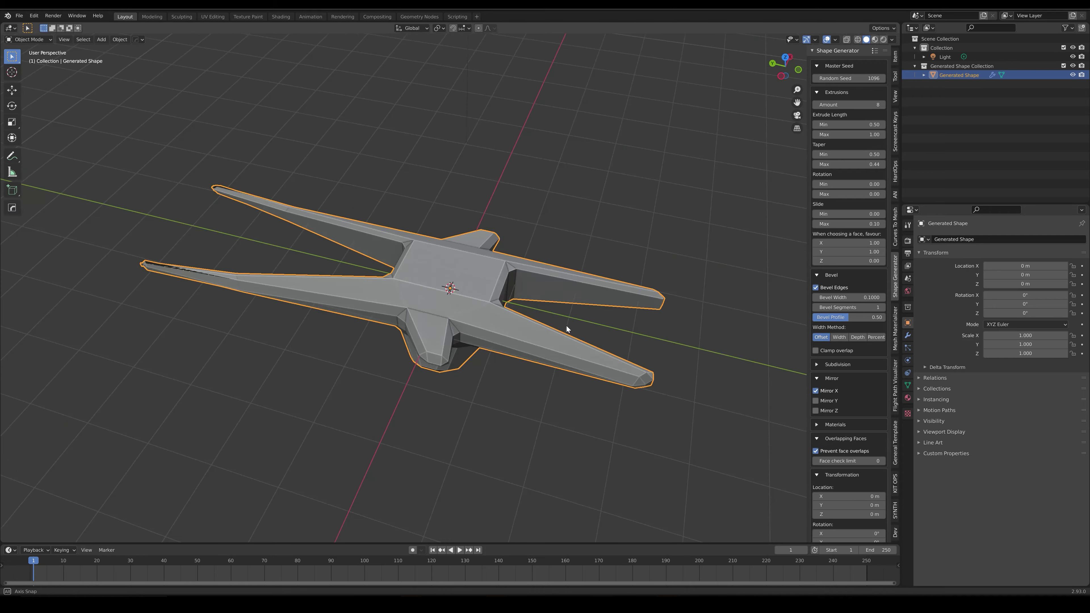
left_click(883, 307)
left_click(883, 307)
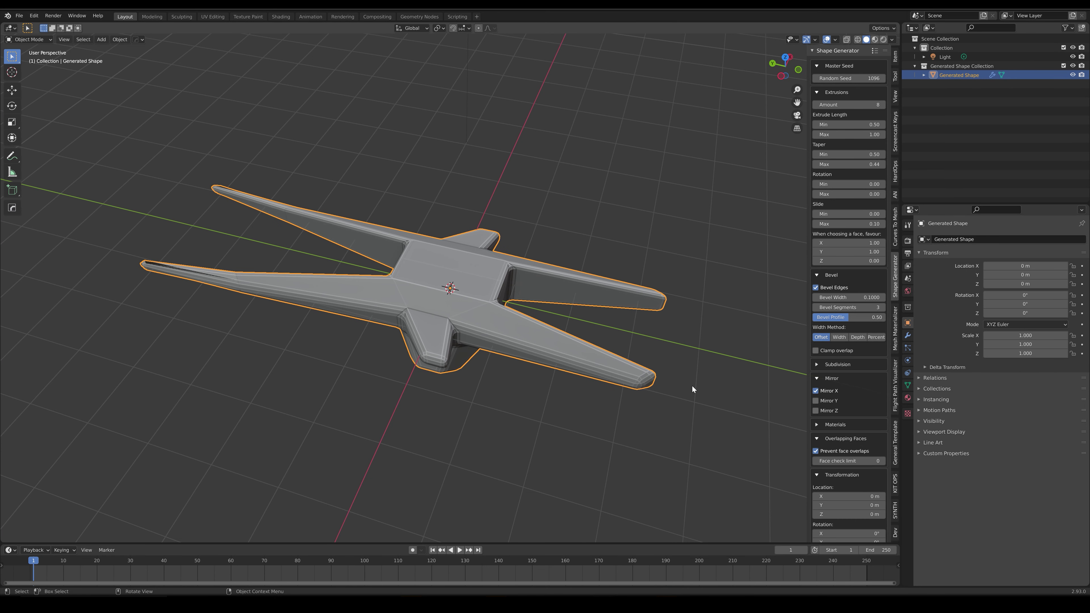
middle_click_drag(607, 370, 629, 335)
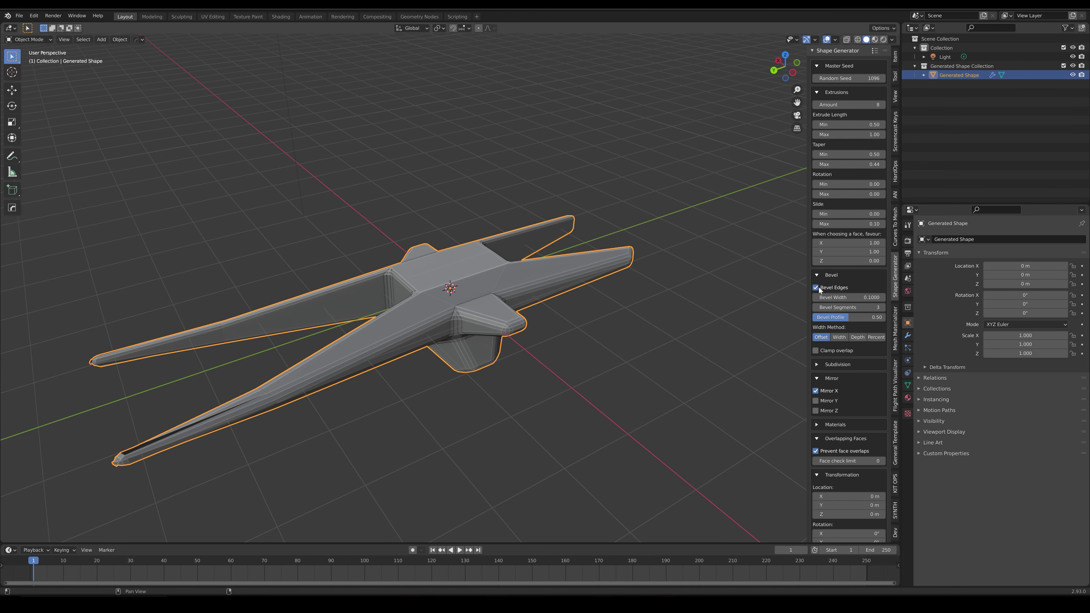
Step: Disable Bevel Edges, then toggle Subdivision Surface on and back off, leaving hard edges
left_click(815, 287)
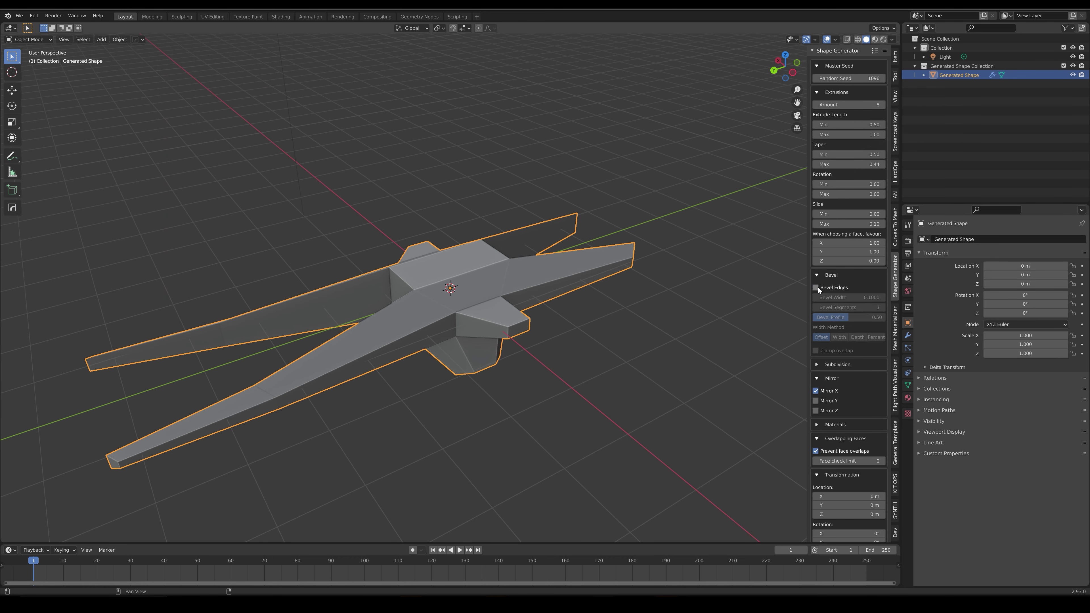
left_click(816, 365)
scroll(846, 375, "down", 2)
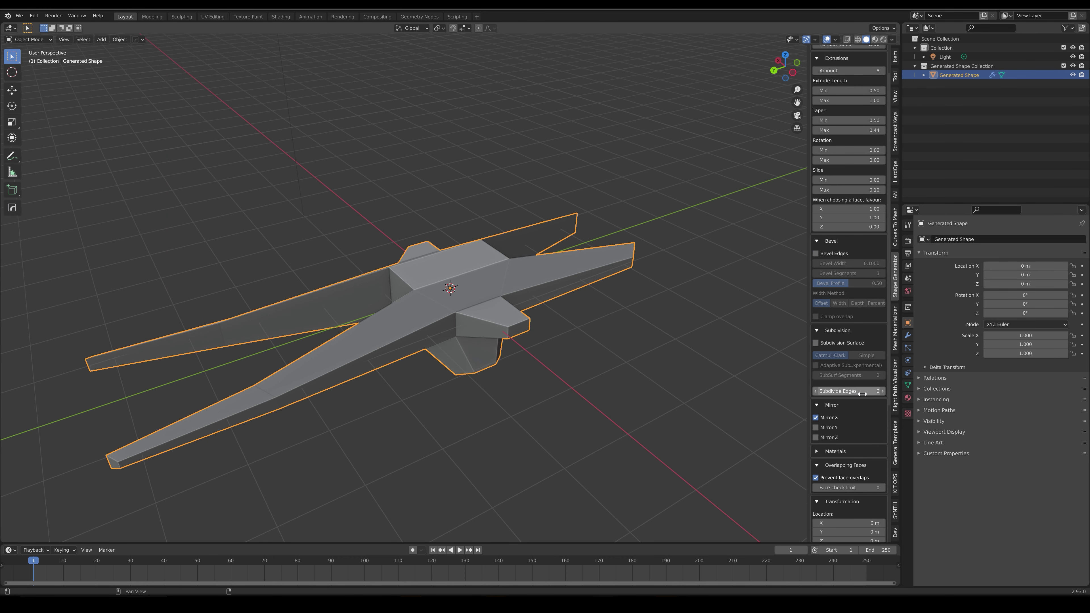
left_click(815, 342)
middle_click_drag(540, 370, 652, 391)
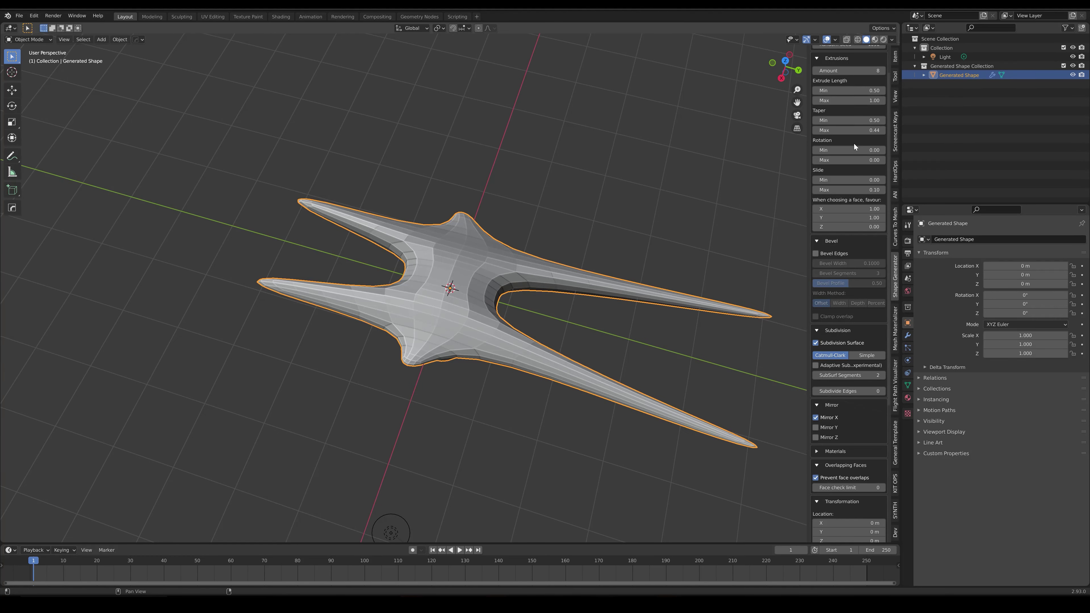
left_click(815, 343)
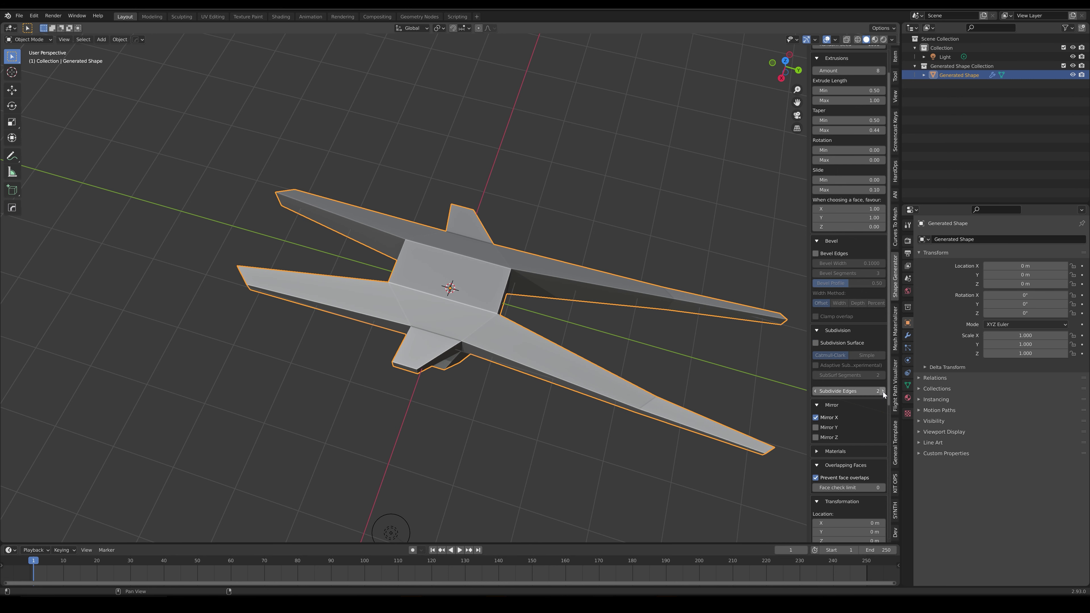
mouse_move(567, 345)
middle_mouse_down()
mouse_move(583, 348)
mouse_move(554, 350)
mouse_move(569, 355)
middle_mouse_up()
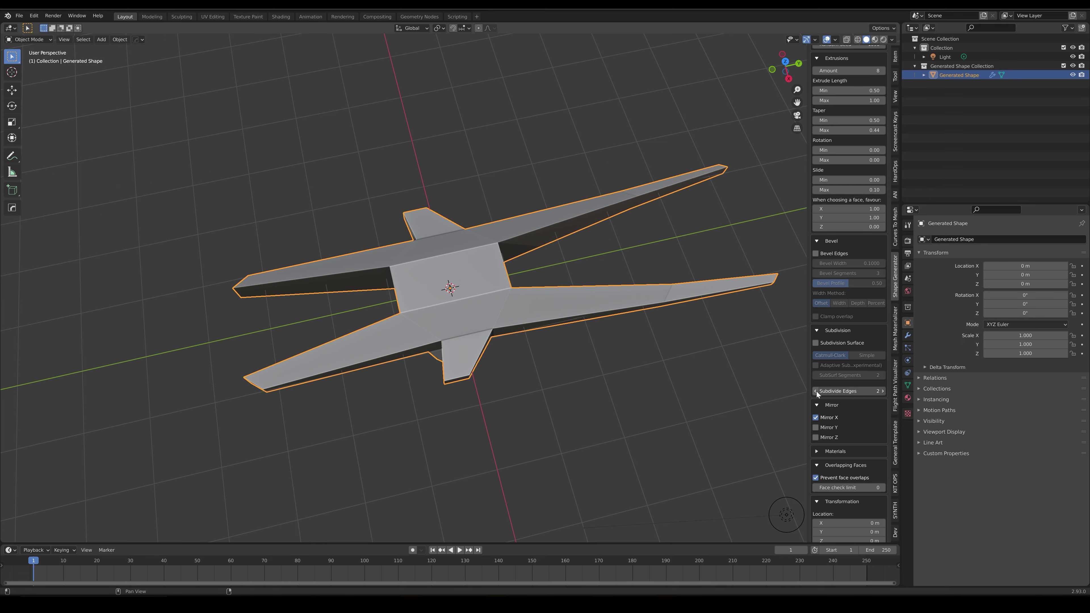
middle_click_drag(566, 345, 691, 202)
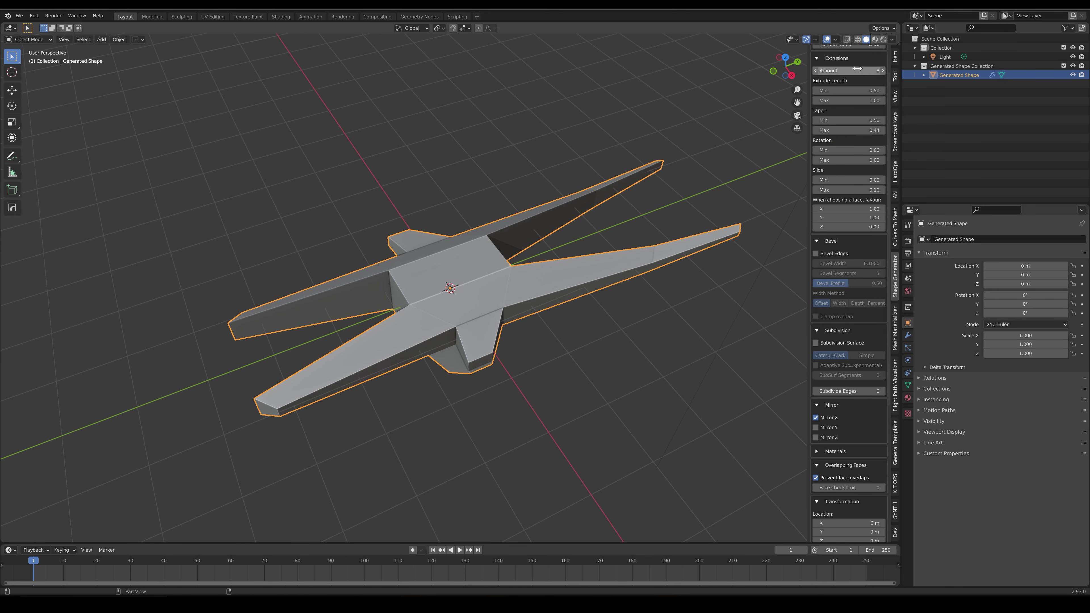
Step: Set Extrusions Amount to 17 and the Random Seed to 1301
scroll(857, 69, "up", 2)
left_click_drag(851, 109, 884, 79)
middle_click_drag(505, 203, 537, 175)
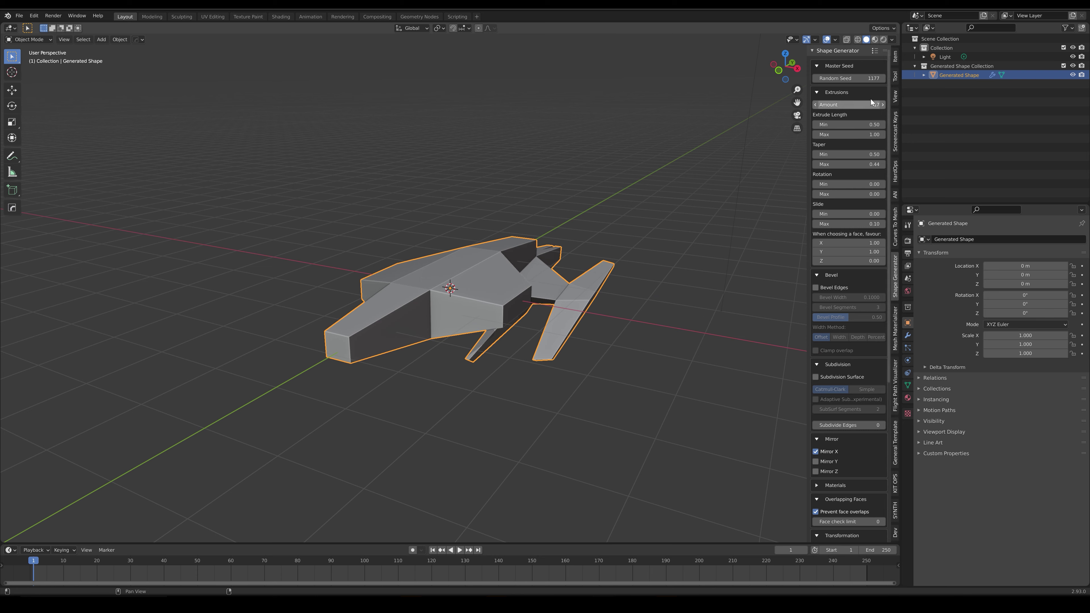
left_click_drag(862, 78, 903, 82)
middle_click_drag(704, 139, 461, 344)
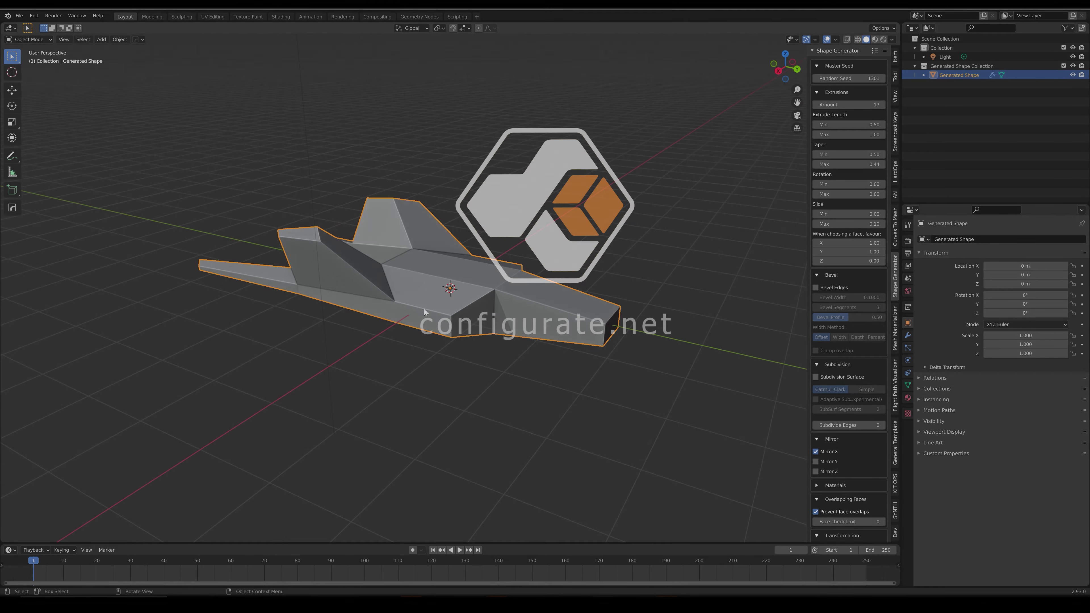